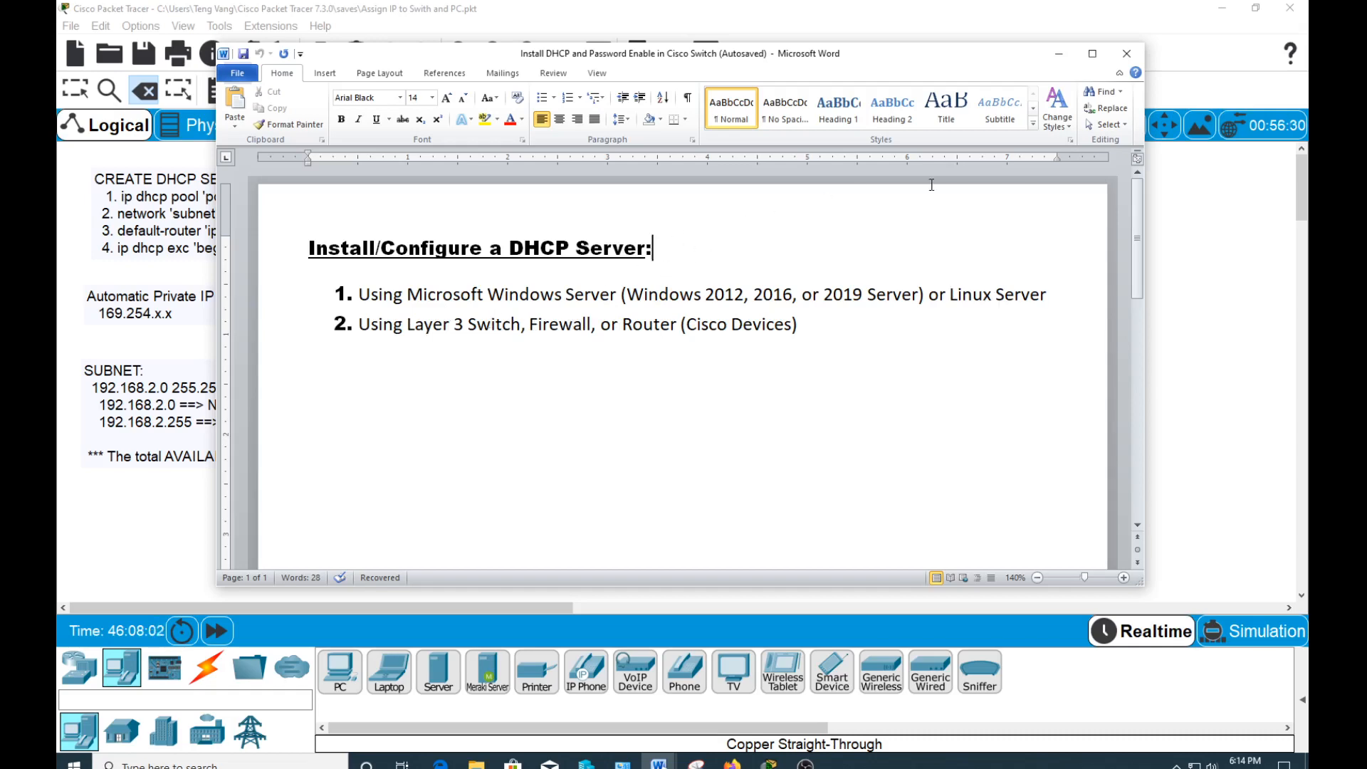
# Step: Switch to Packet Tracer and connect PC20's FastEthernet0 to FastEthernet0/14 on Multilayer Switch7 with a copper straight-through cable
pyautogui.click(1061, 54)
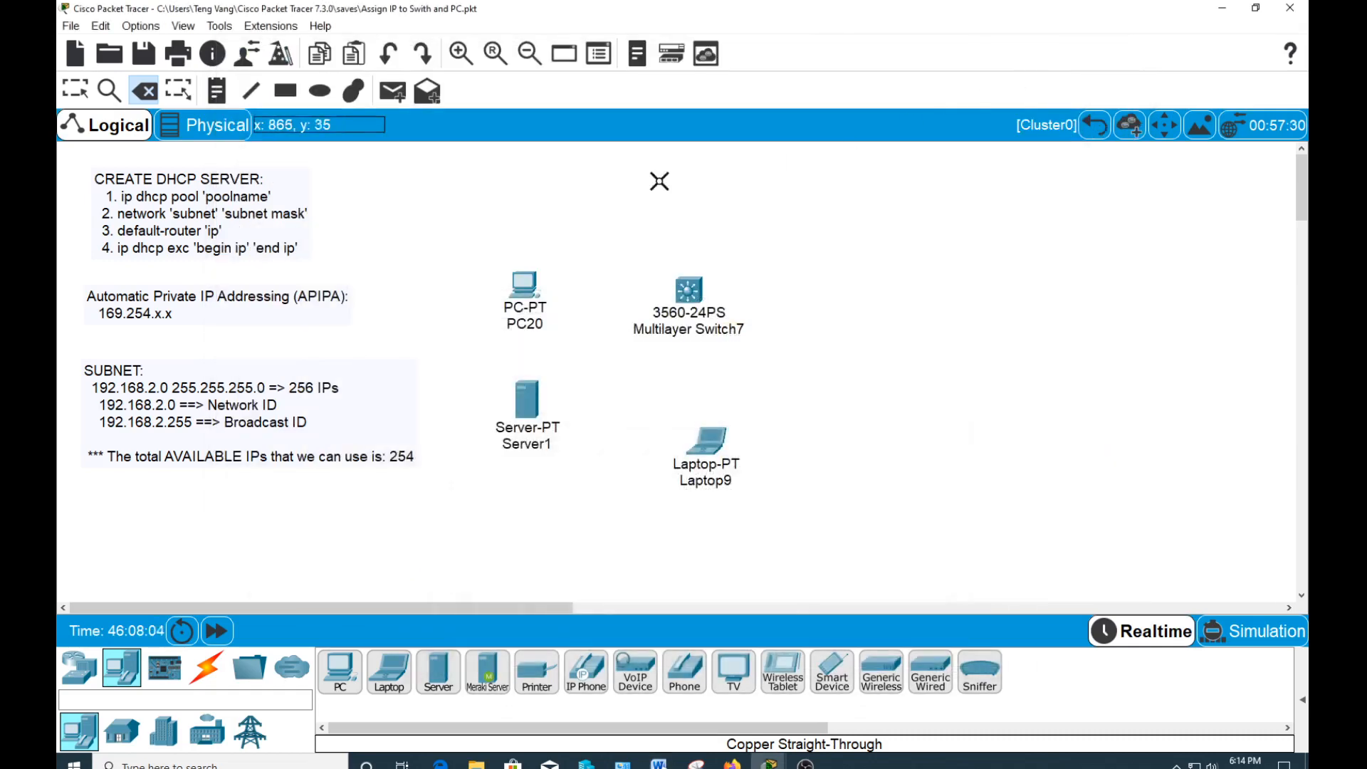
pyautogui.click(203, 681)
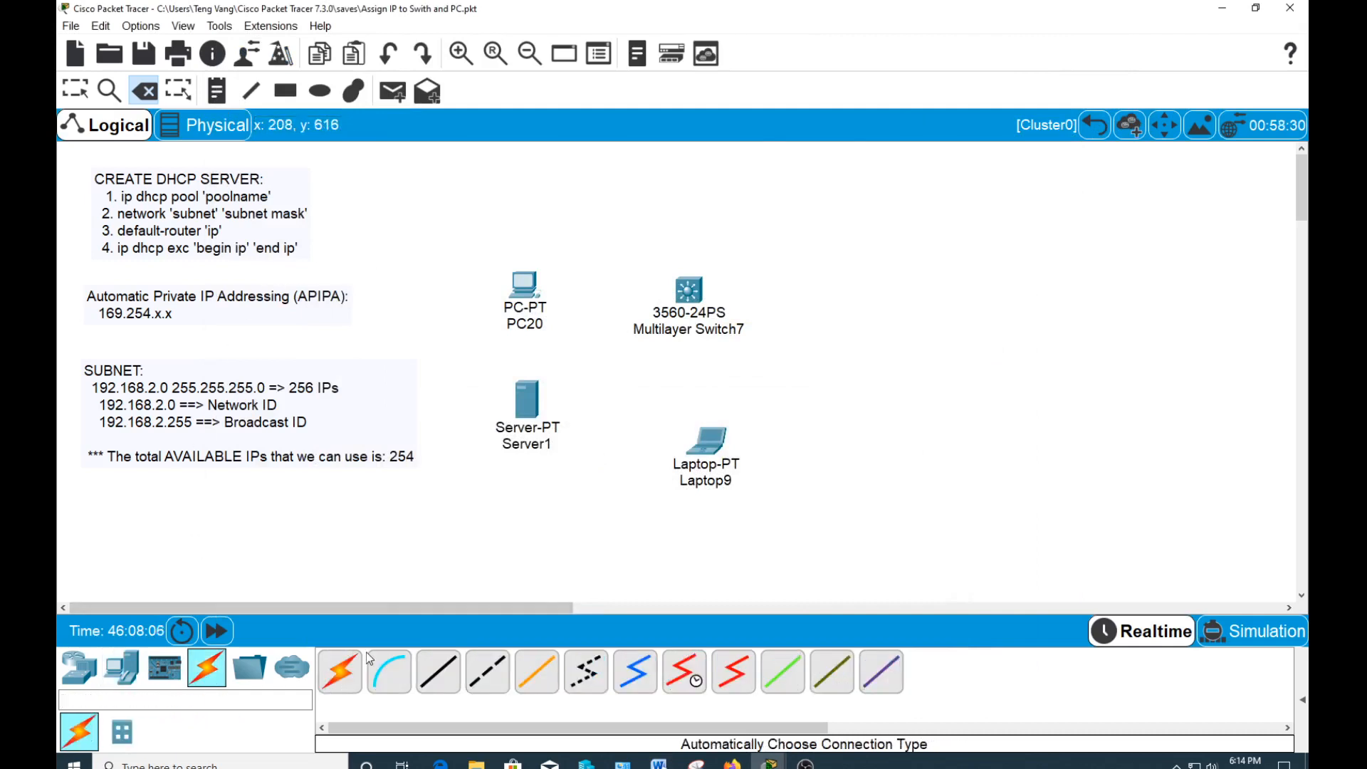
pyautogui.click(439, 672)
pyautogui.click(527, 285)
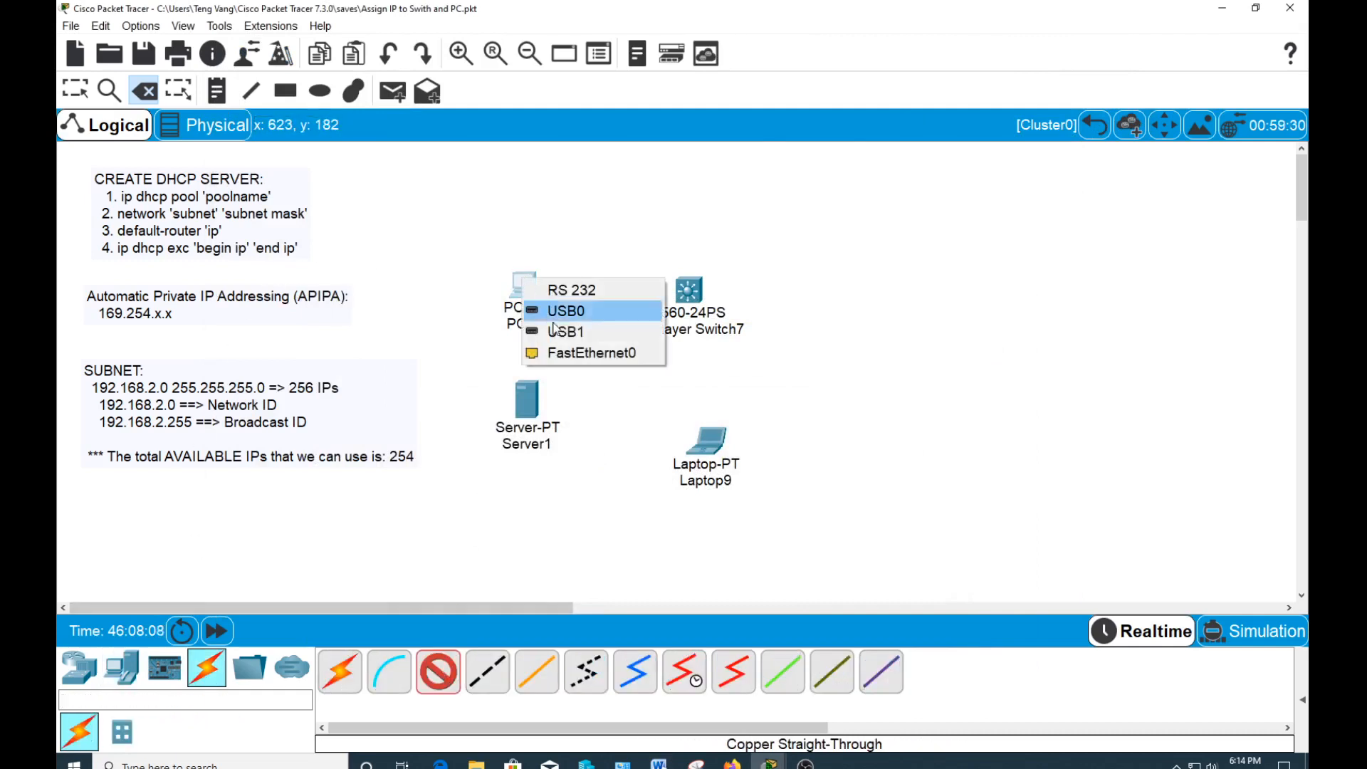
pyautogui.click(595, 351)
pyautogui.click(682, 289)
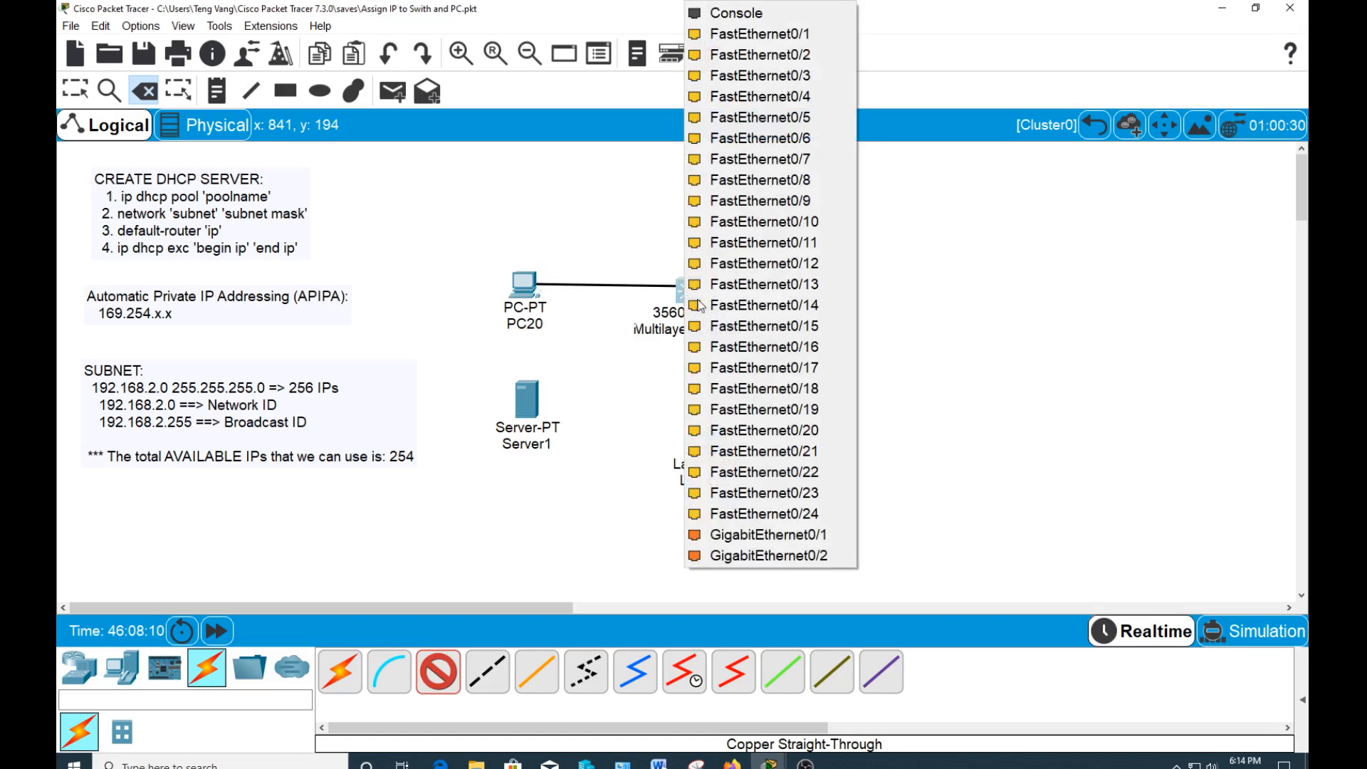
pyautogui.click(701, 305)
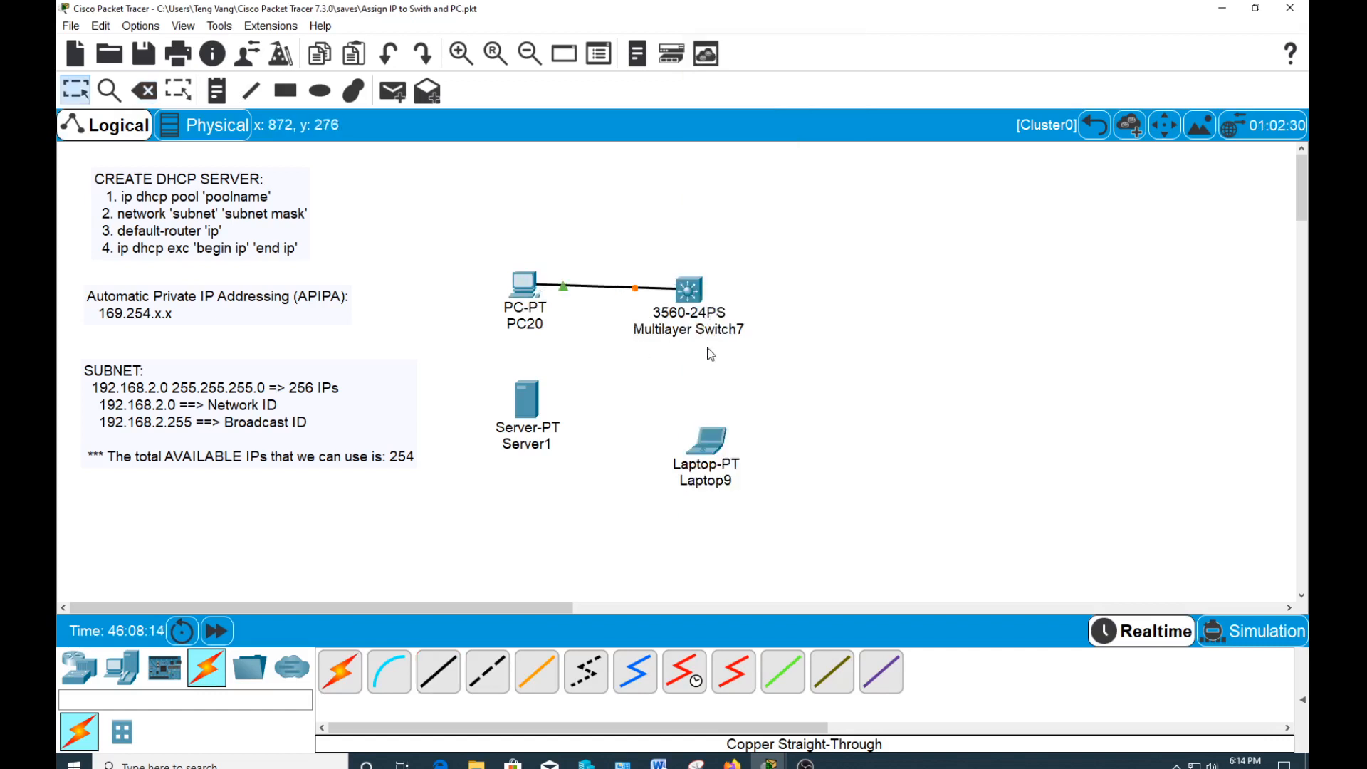
# Step: Open the command line of Multilayer Switch7 and answer no to the initial configuration dialog
pyautogui.click(699, 303)
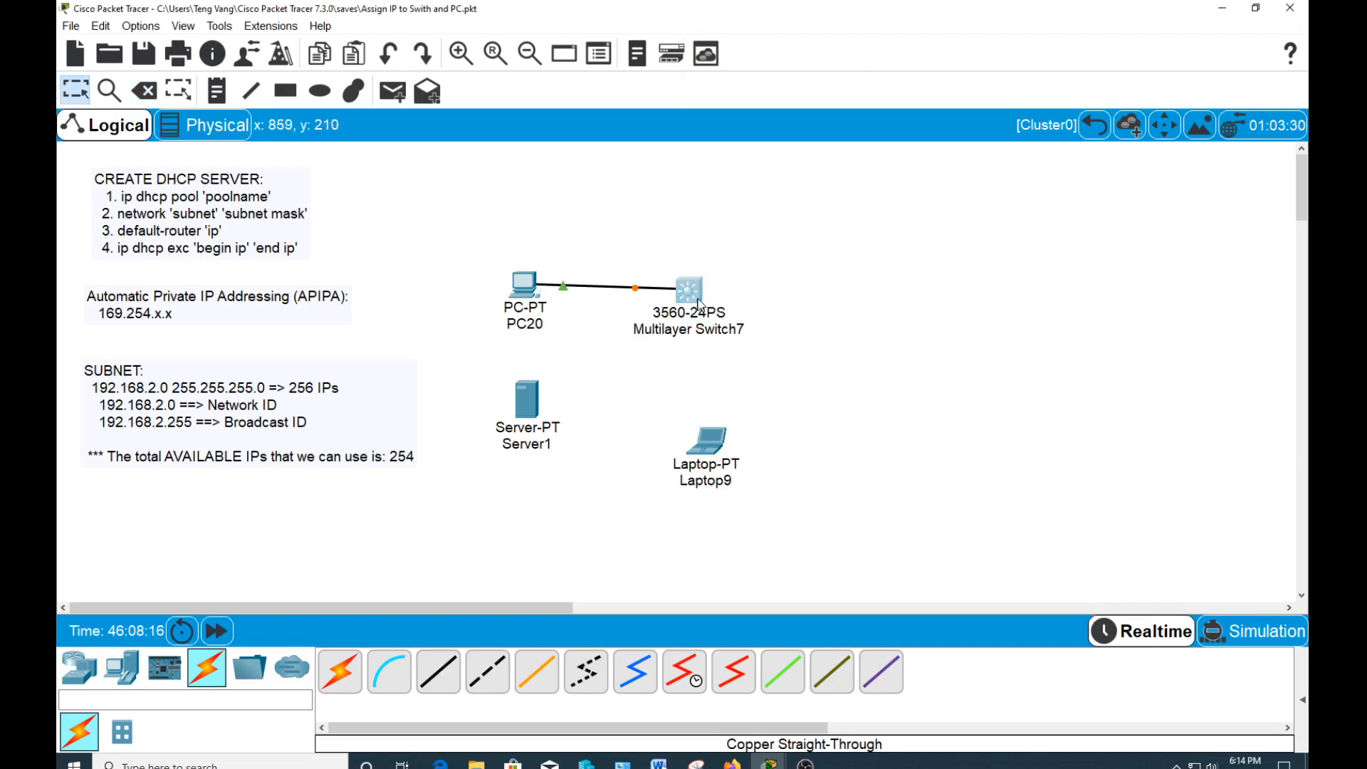
pyautogui.moveTo(668, 134); pyautogui.dragTo(975, 13)
pyautogui.click(914, 47)
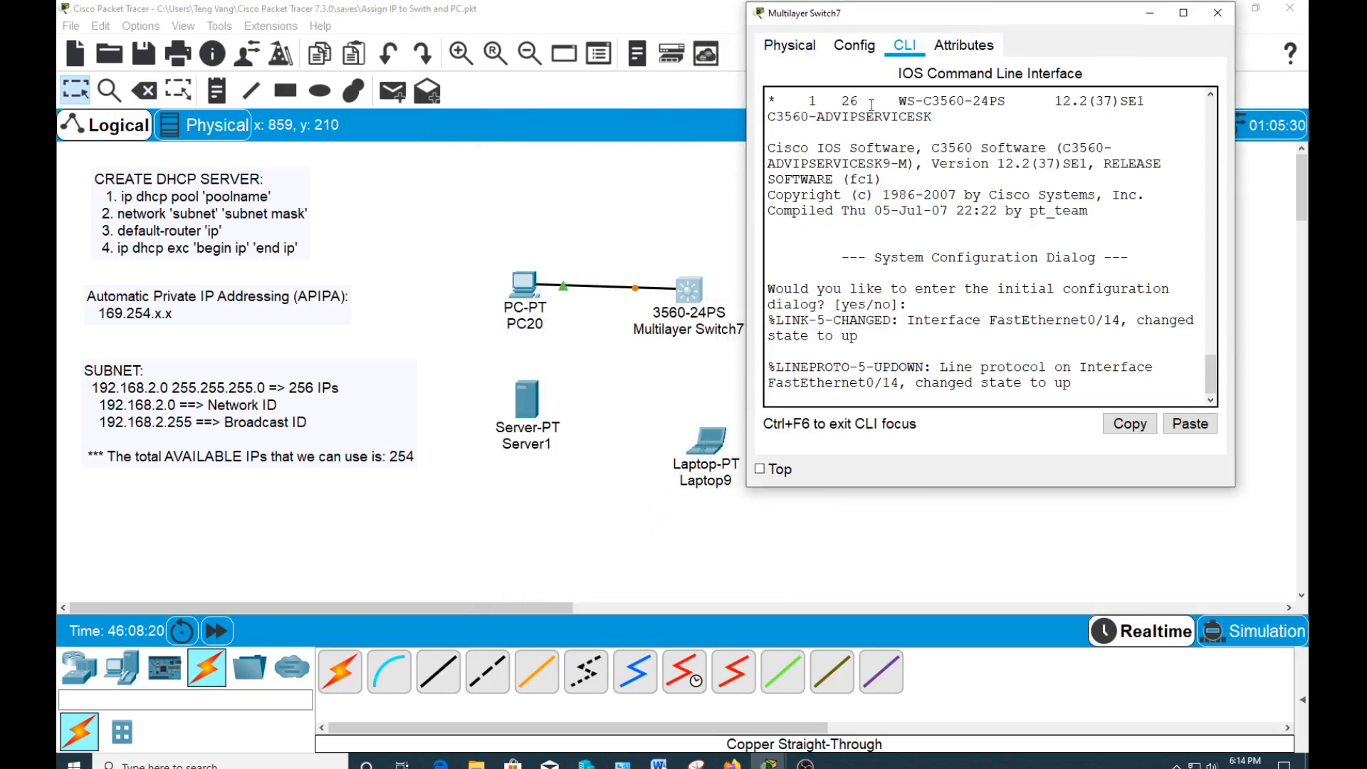
pyautogui.press('Return')
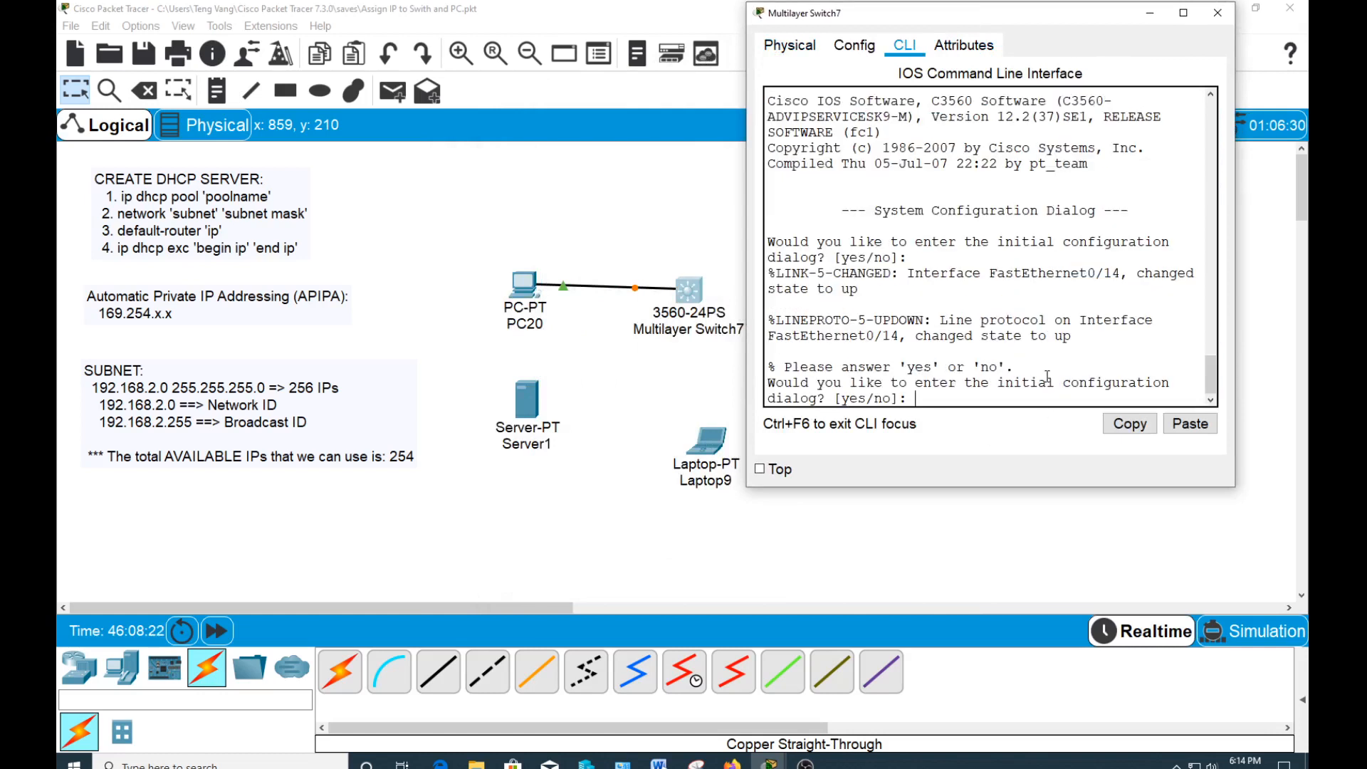
pyautogui.write('no')
pyautogui.press('Return')
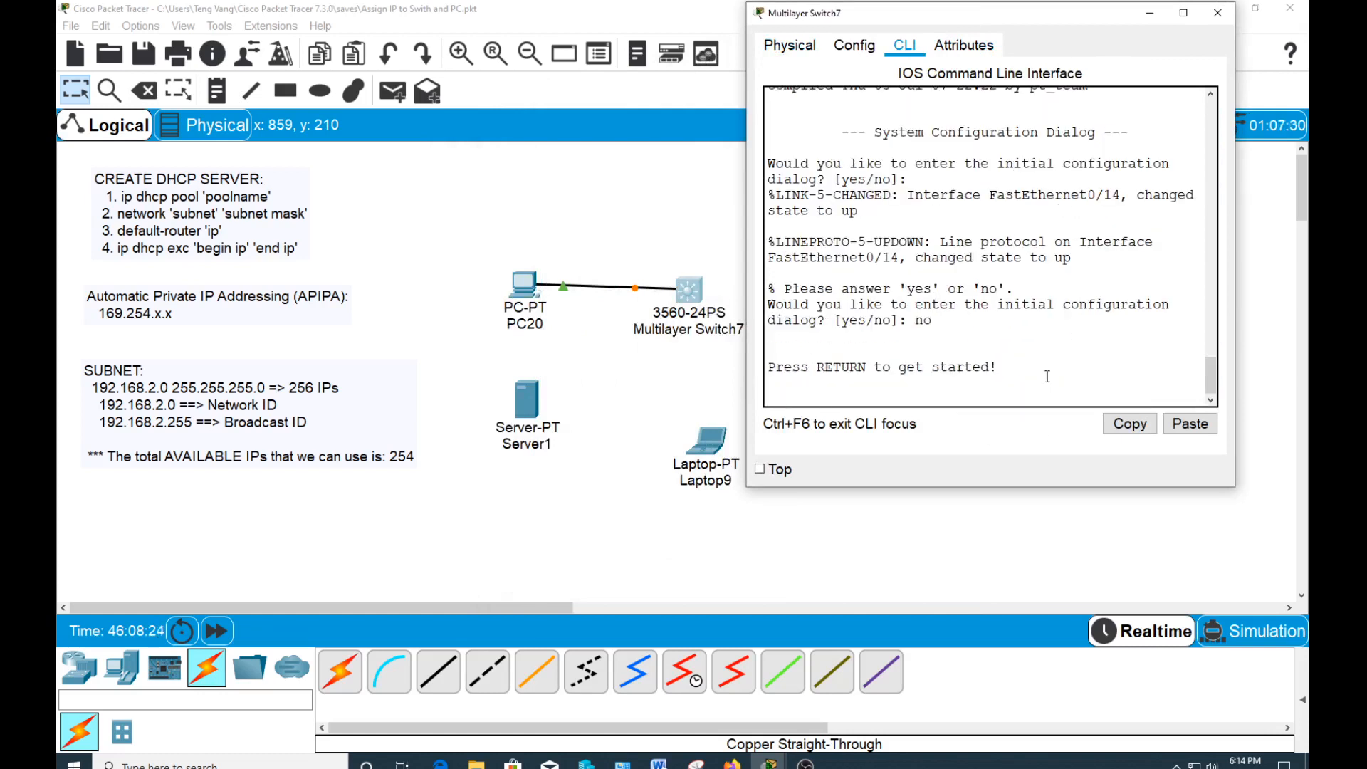
# Step: Enter privileged mode with en and global configuration mode with conf t on the switch
pyautogui.press('Return')
pyautogui.write('en')
pyautogui.press('Return')
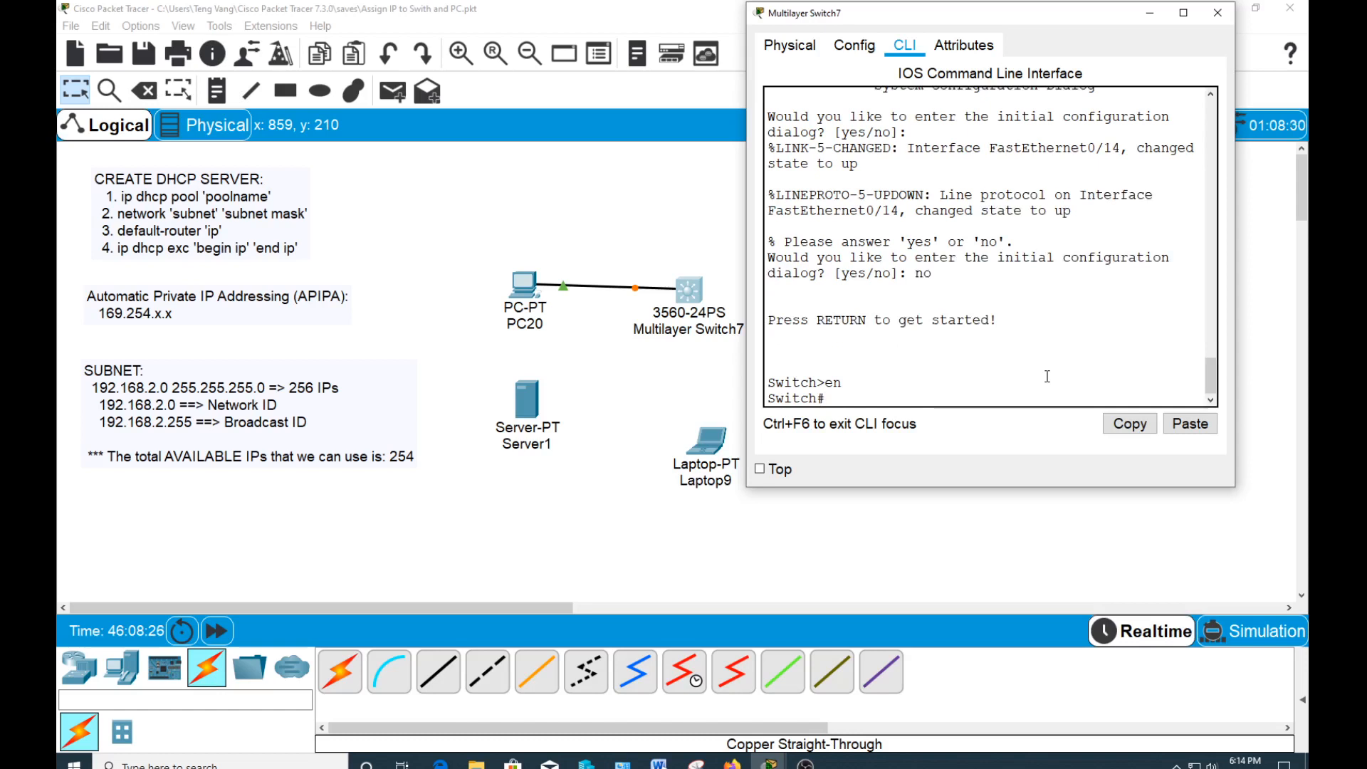
pyautogui.write('conf t')
pyautogui.press('Return')
# Step: Assign IP address 192.168.2.5 with mask 255.255.255.0 to the switch's vlan1 interface and enable it with no shut
pyautogui.write('int')
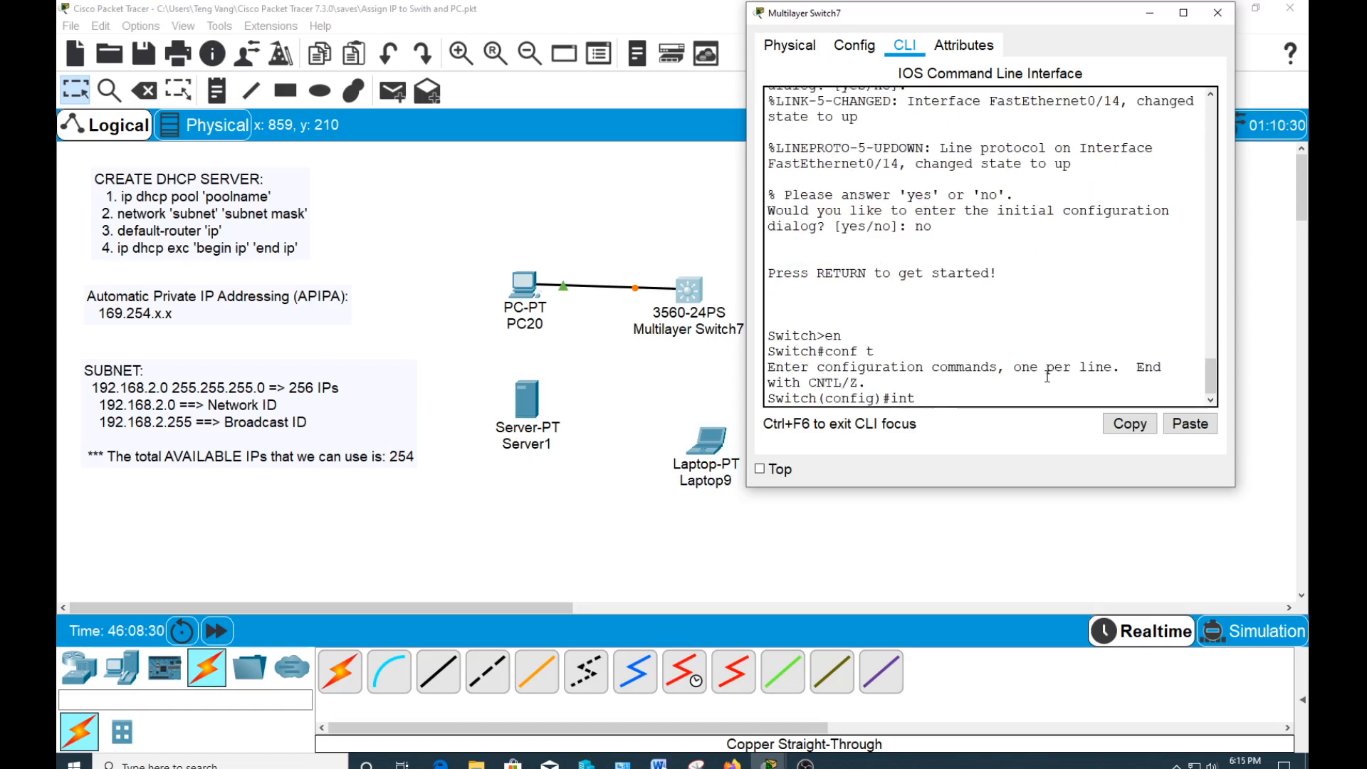
pyautogui.write(' vlan1')
pyautogui.press('Return')
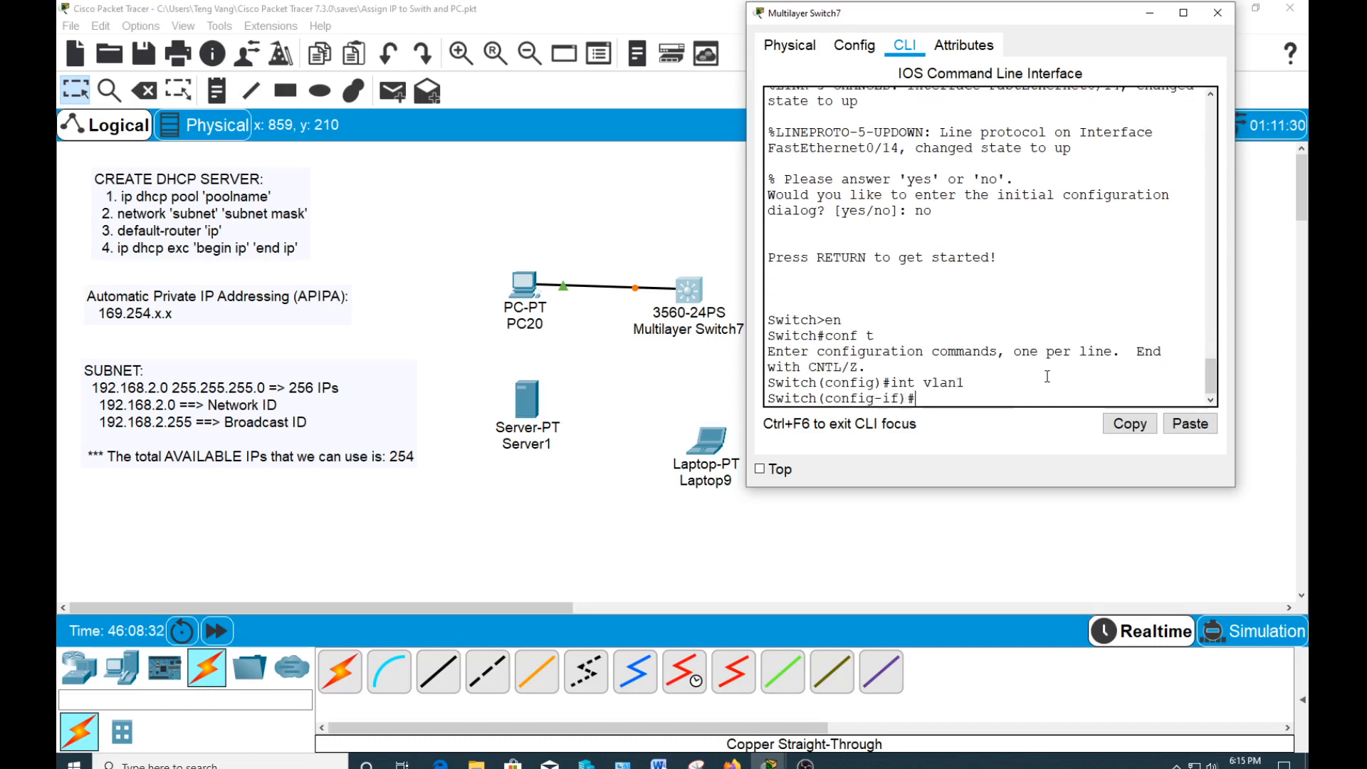
pyautogui.write('ip address 192')
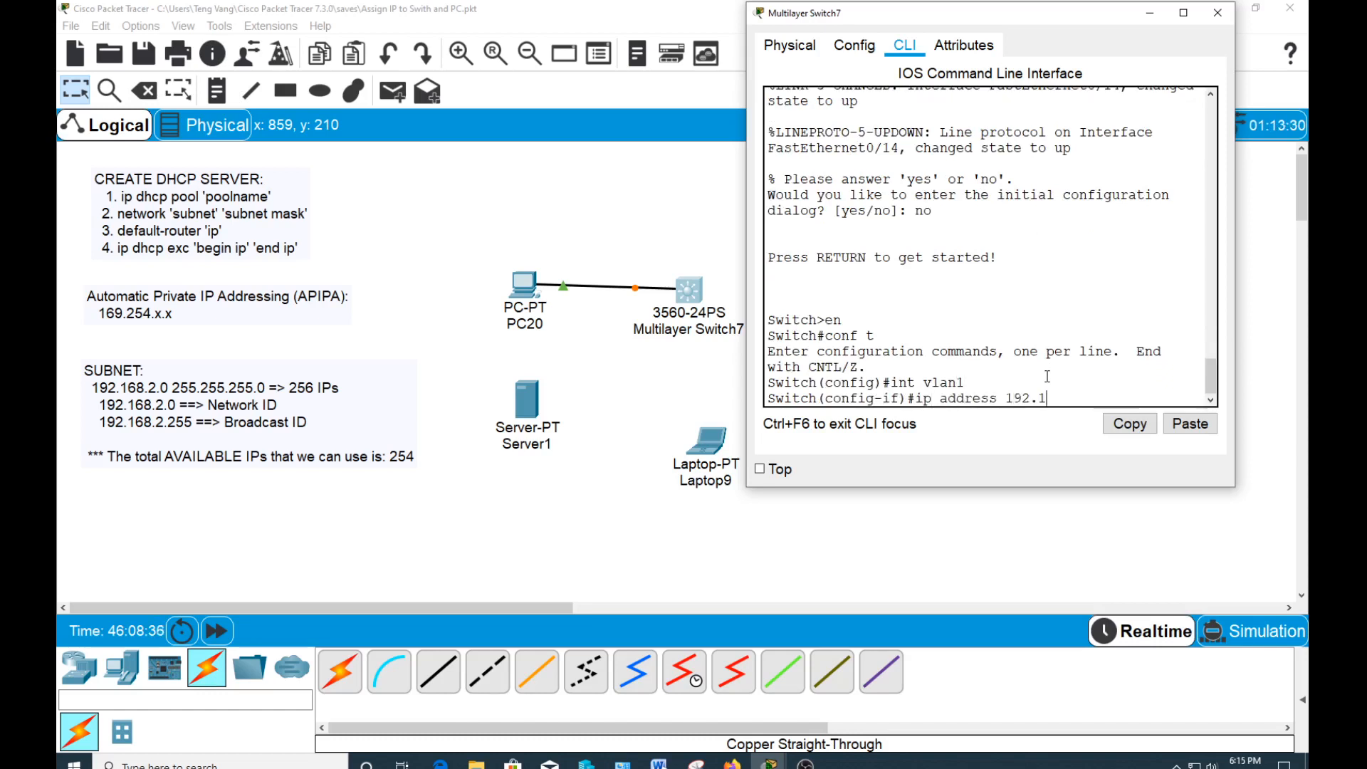
pyautogui.write('.168.2.5 255.255.255.0')
pyautogui.press('Return')
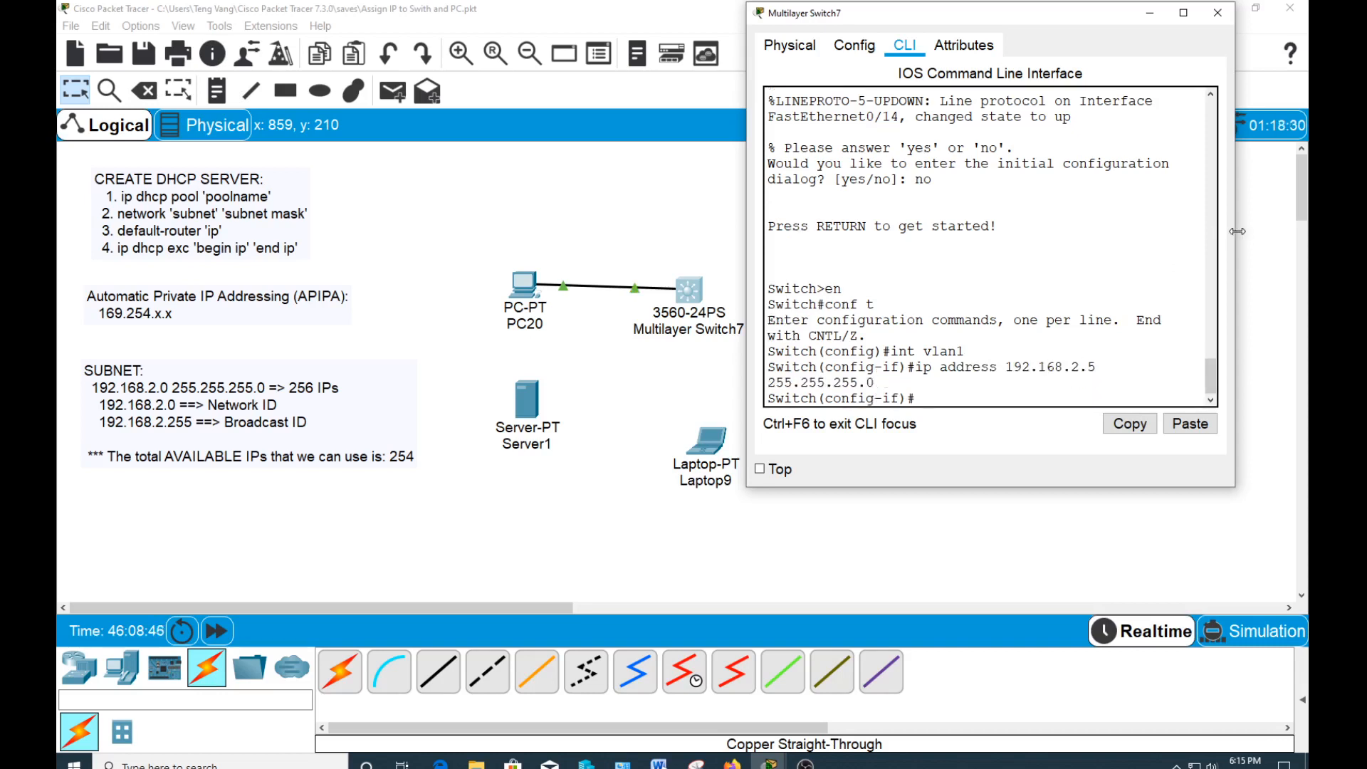
pyautogui.moveTo(1236, 237); pyautogui.dragTo(1253, 242)
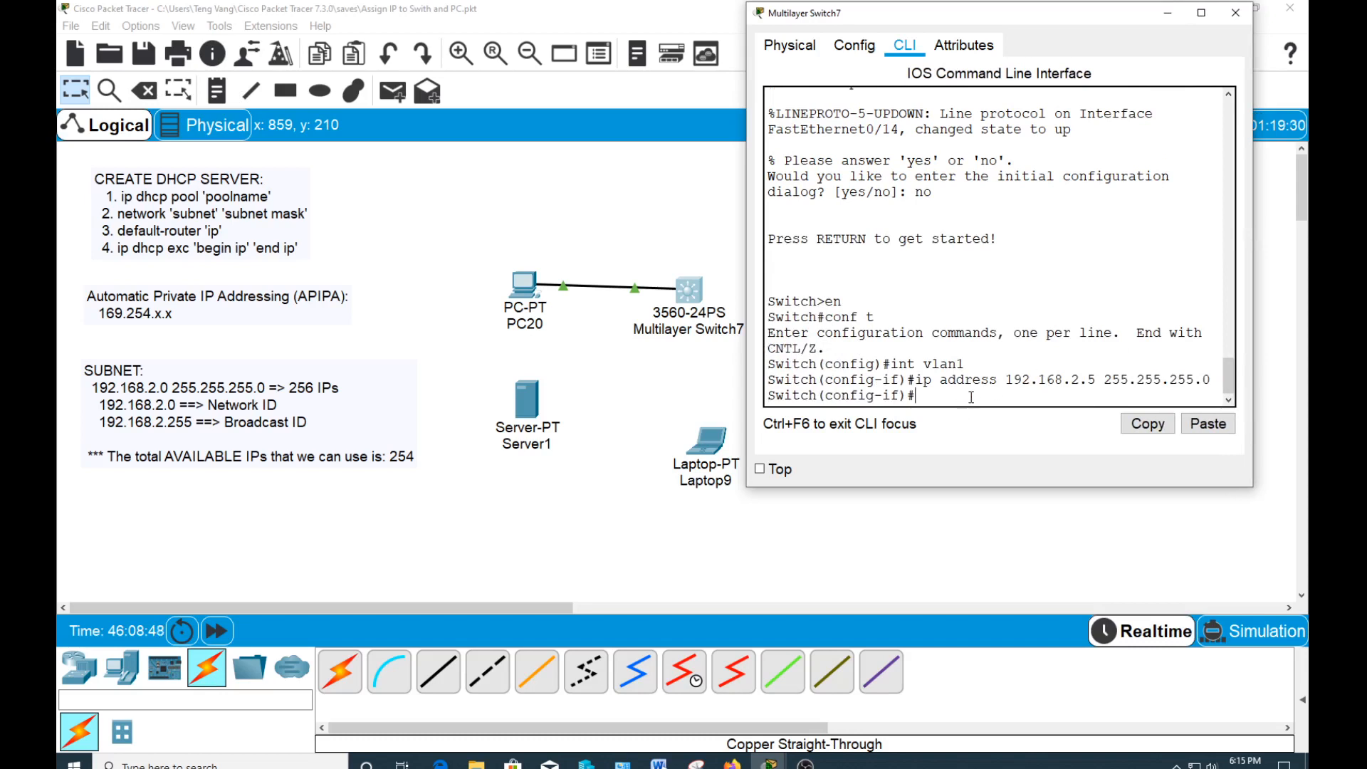
pyautogui.write('o shut')
pyautogui.press('Return')
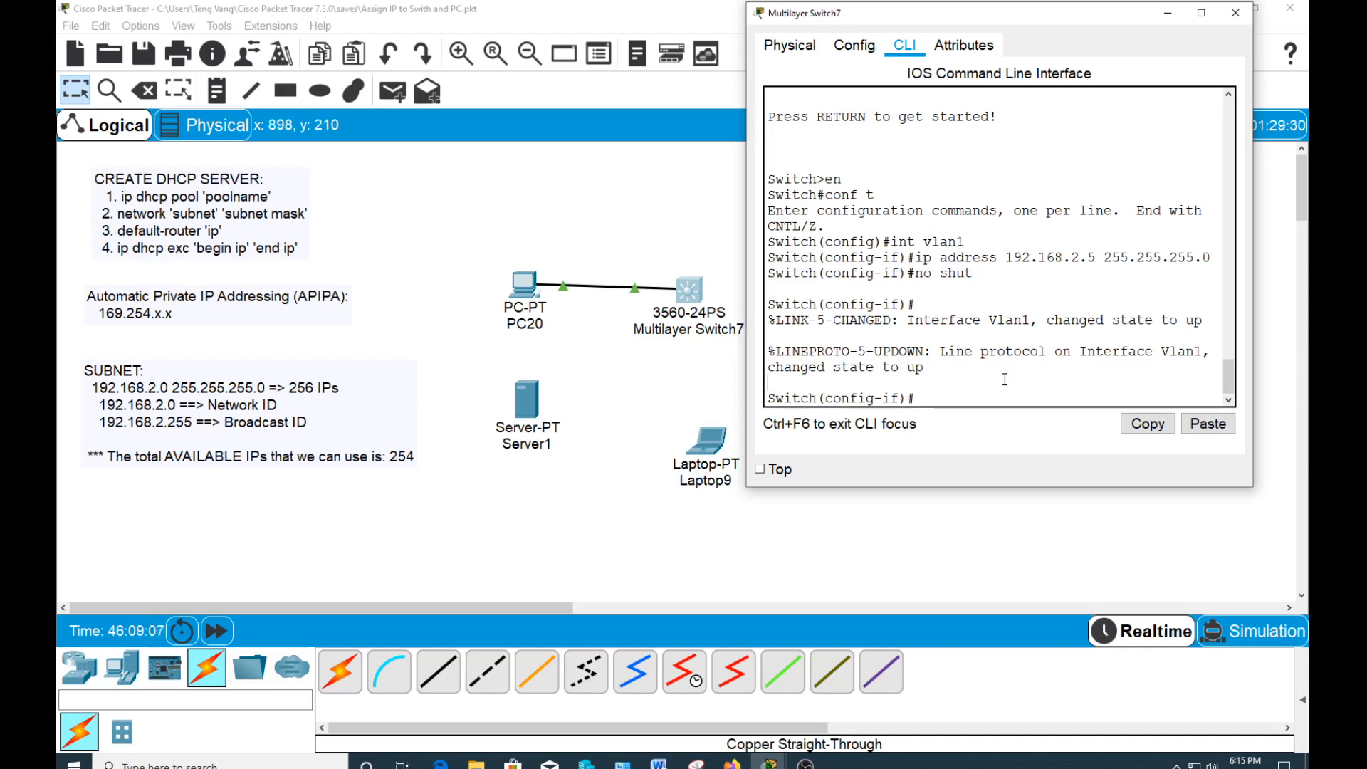
# Step: Exit interface configuration and create a DHCP pool named STUDENT for network 192.168.2.0 with mask 255.255.255.0
pyautogui.write('exit')
pyautogui.press('Return')
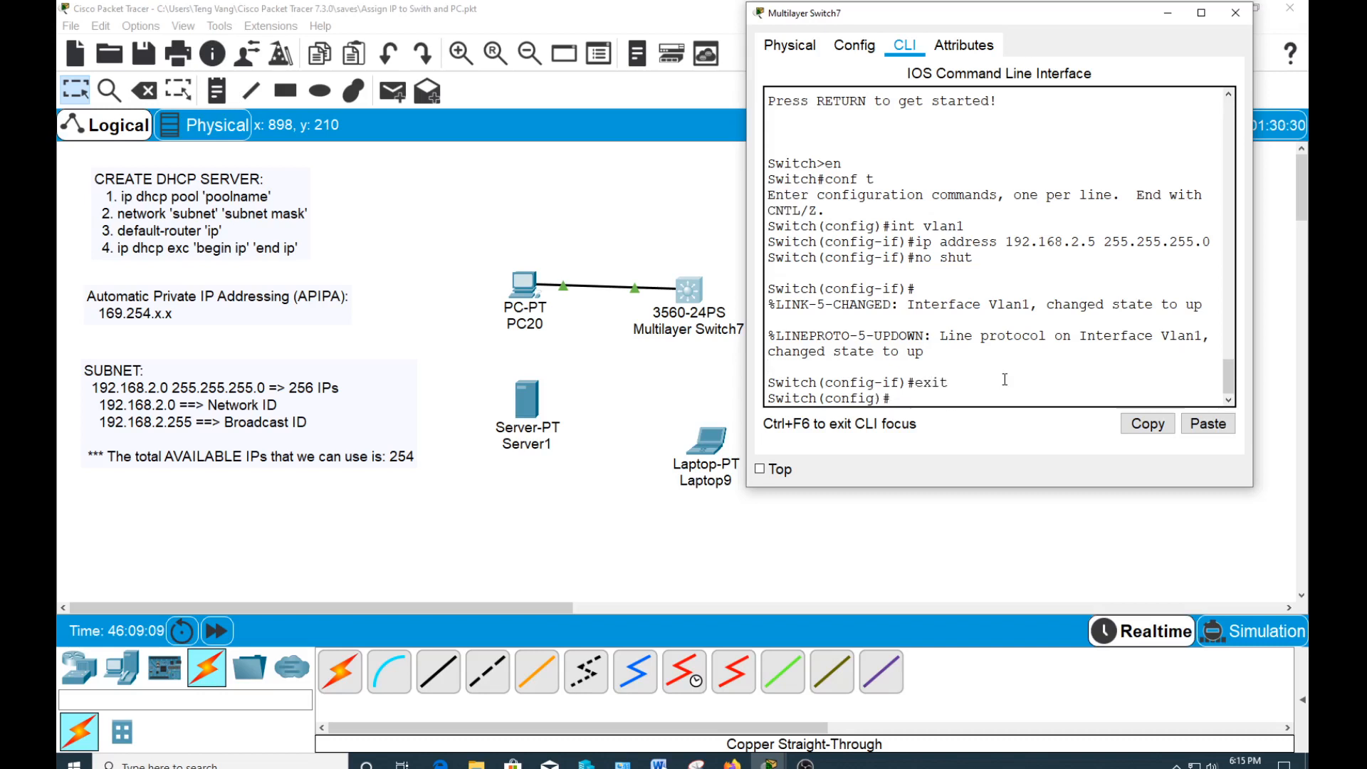
pyautogui.write('ip dhcp pool STUDENT')
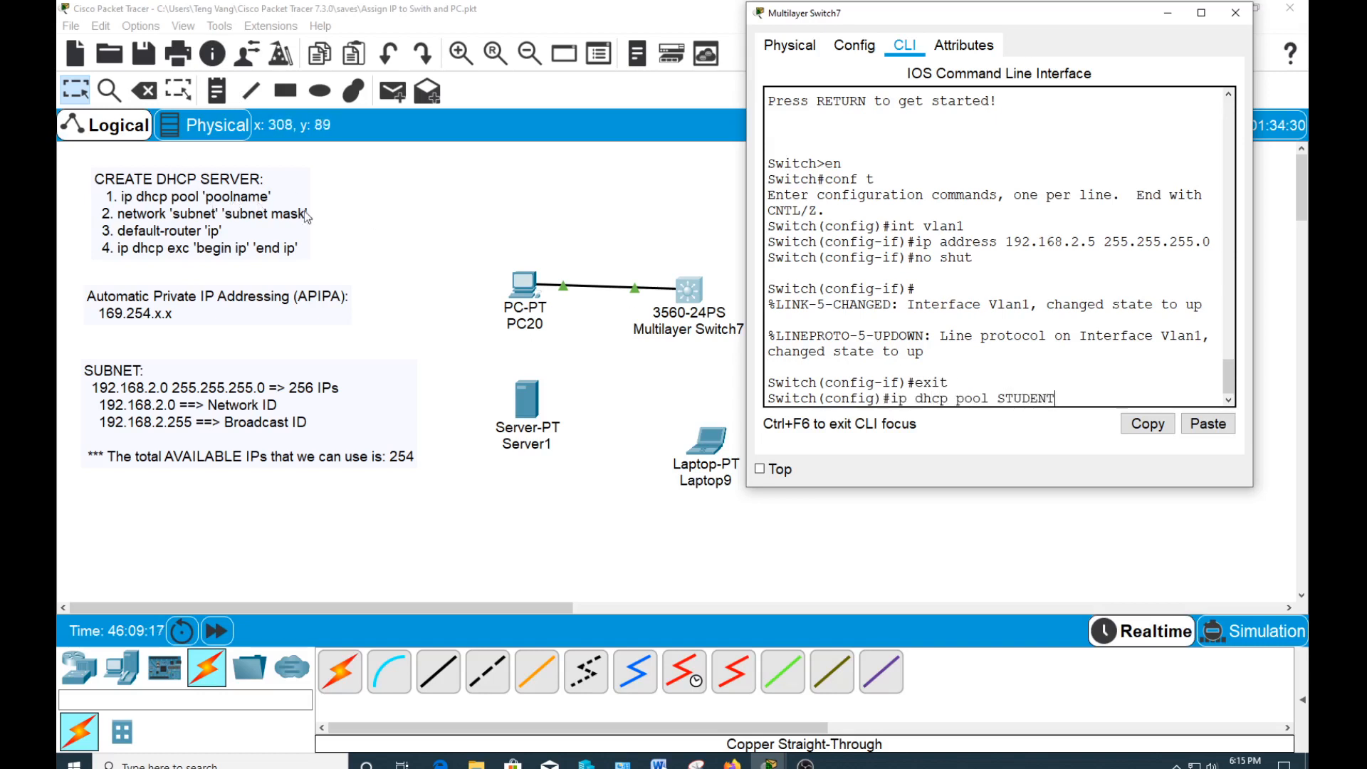
pyautogui.press('Return')
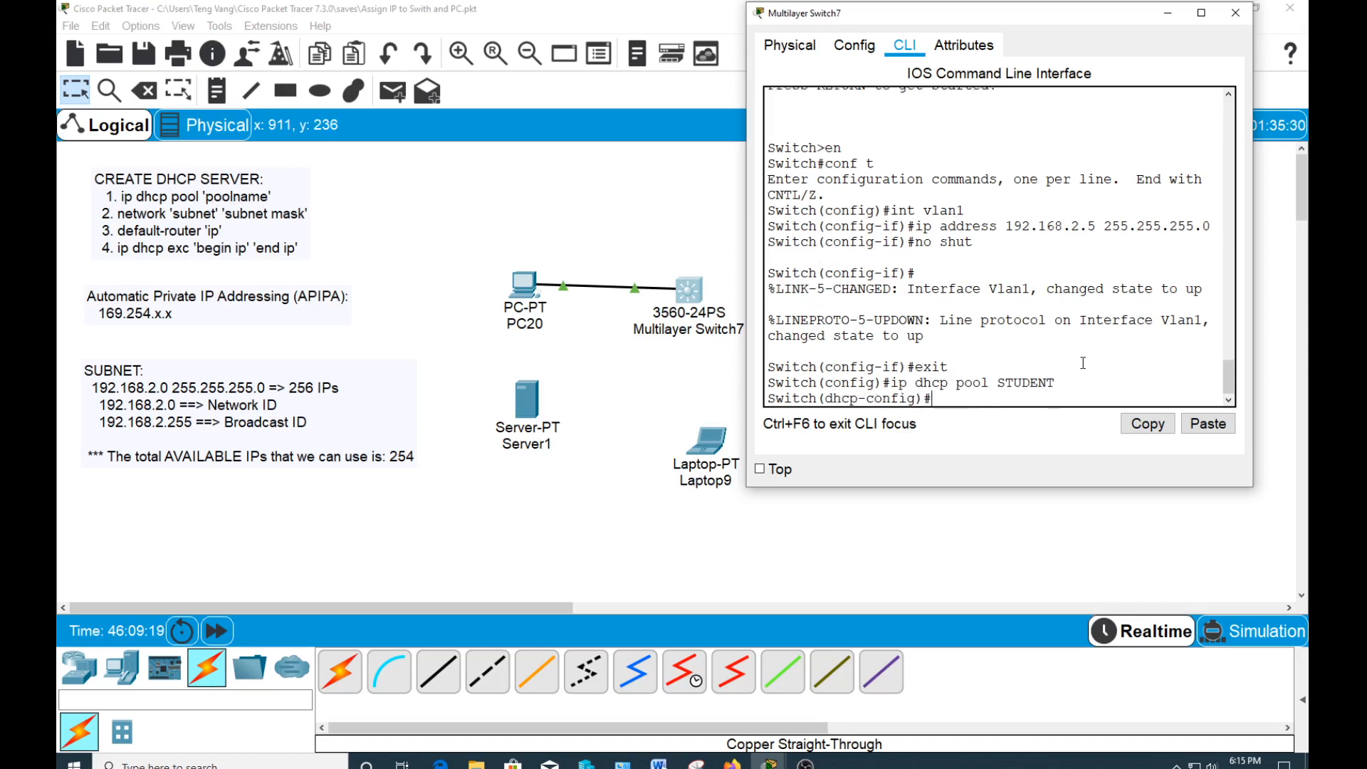
pyautogui.write('network 192.168')
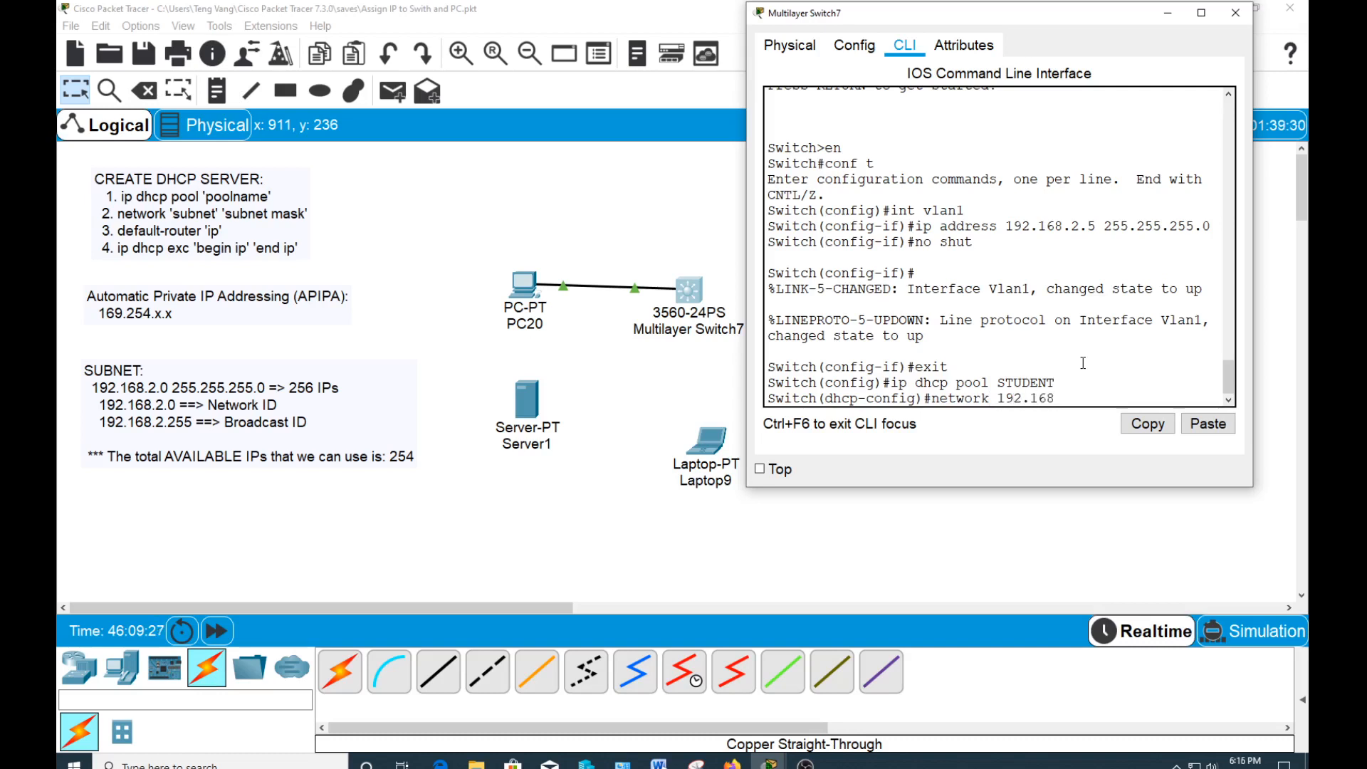
pyautogui.write('.2.0 255.255.255.0')
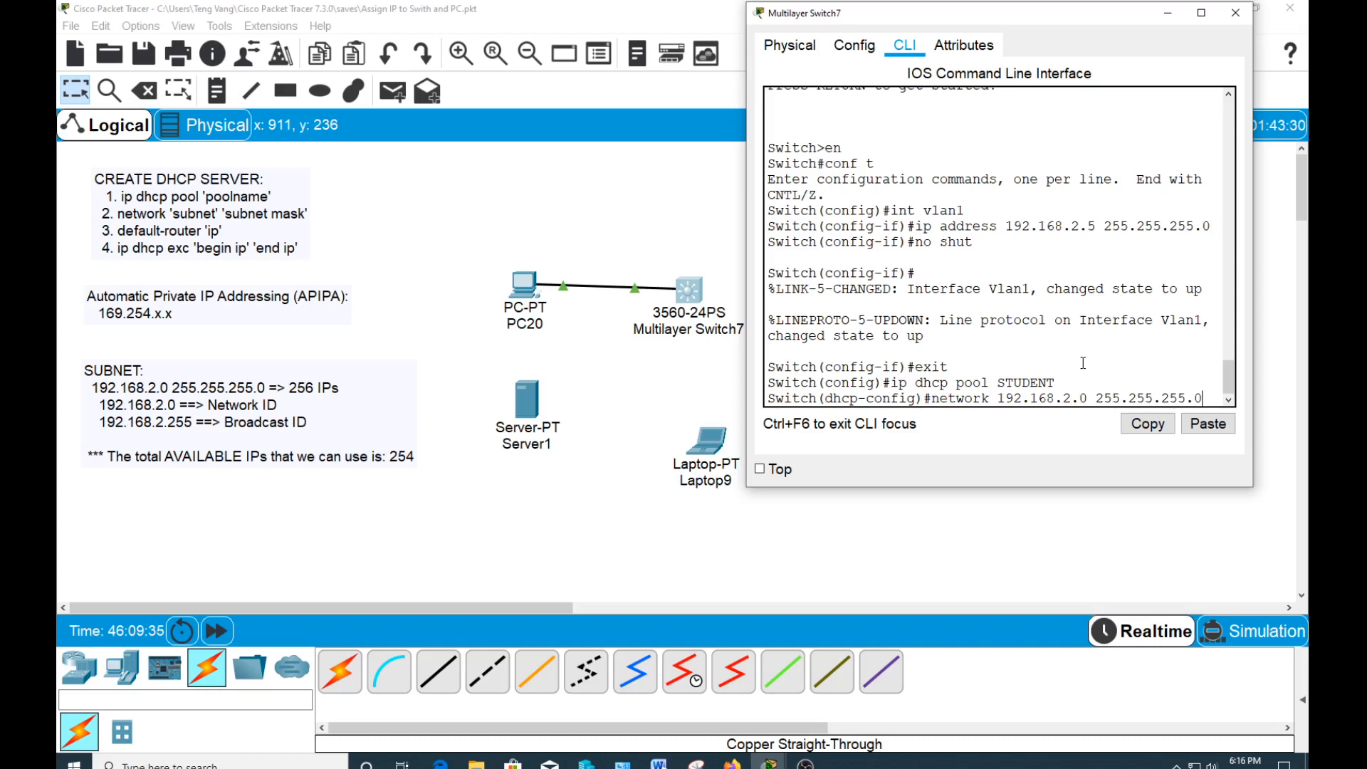
pyautogui.press('Return')
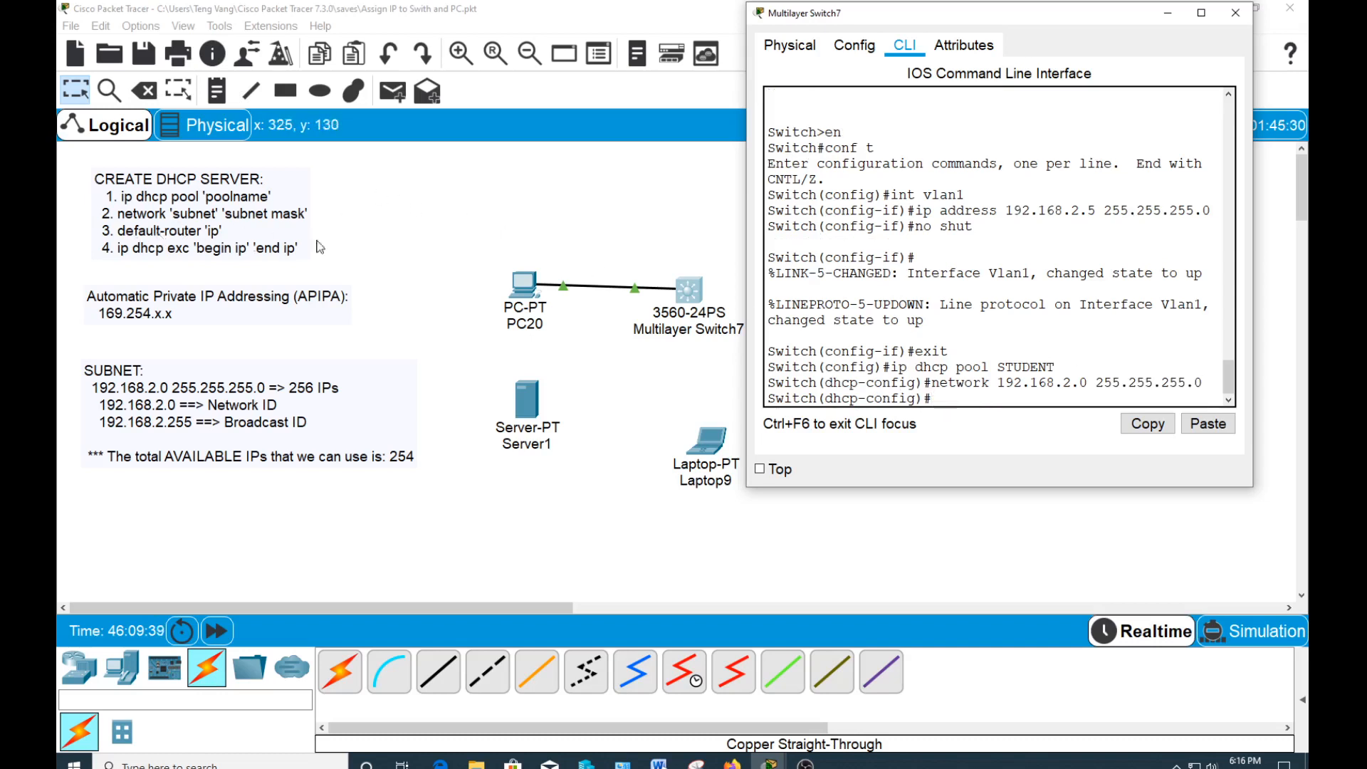
# Step: Set the STUDENT pool's default router to 192.168.2.1
pyautogui.write('default')
pyautogui.press('Tab')
pyautogui.write('192')
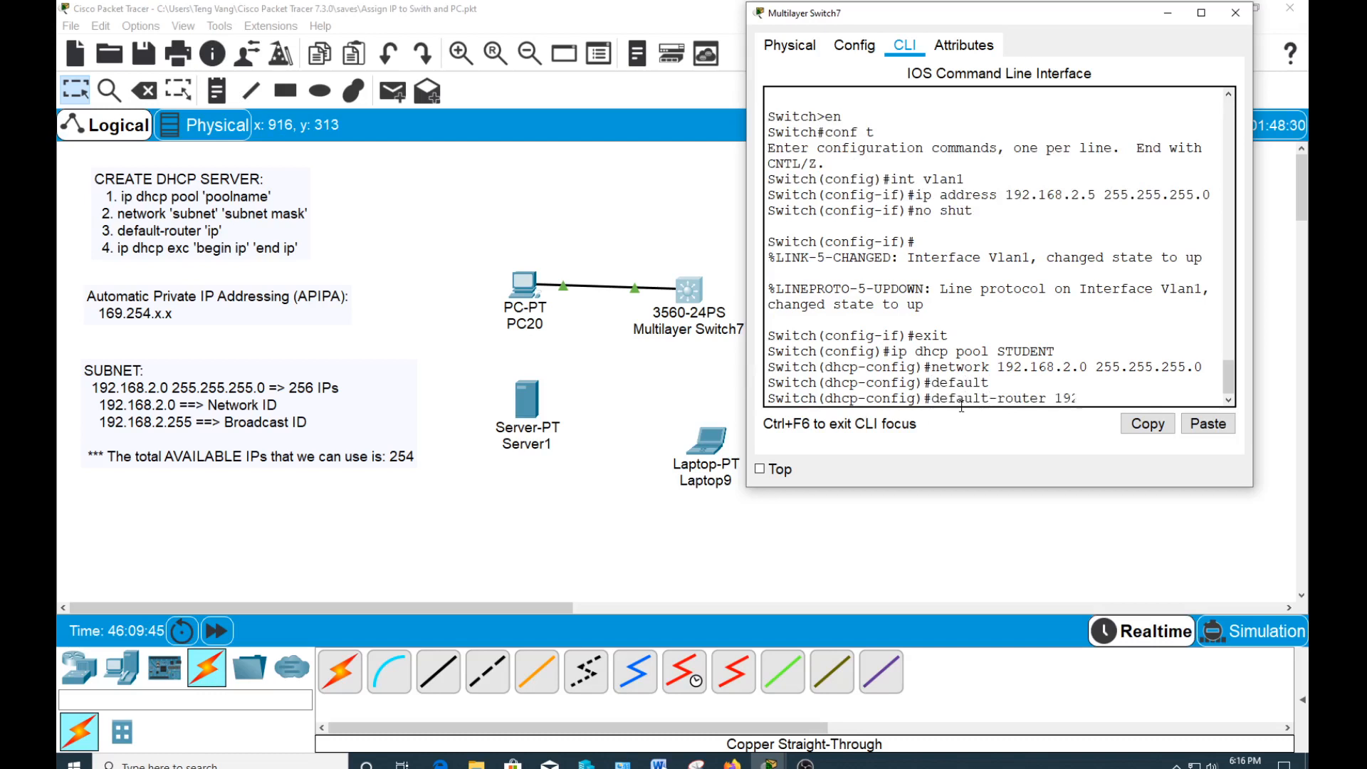
pyautogui.write('.168.2.1')
pyautogui.press('Return')
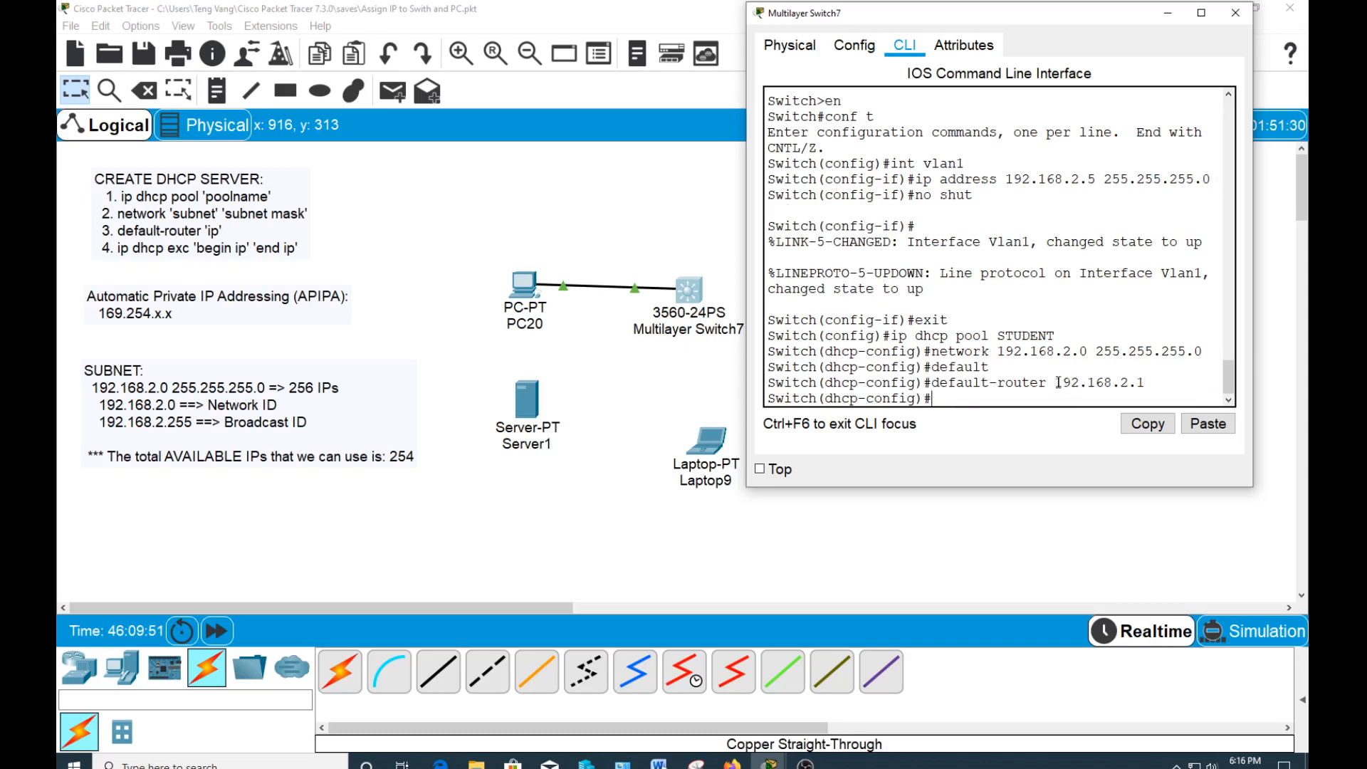
# Step: List the available DHCP pool commands and review the default router address, the dns-server option and the network's subnet mask
pyautogui.moveTo(1058, 382); pyautogui.dragTo(1145, 385)
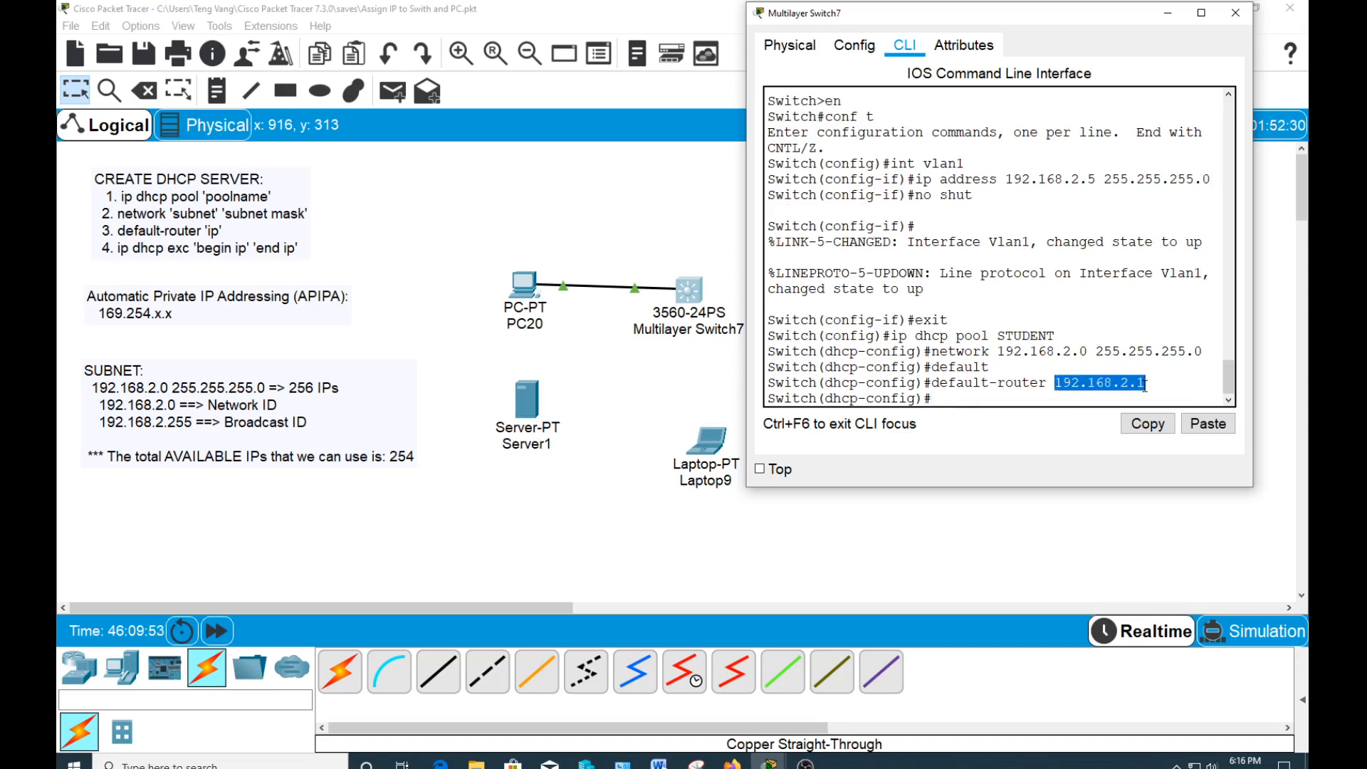
pyautogui.click(1105, 383)
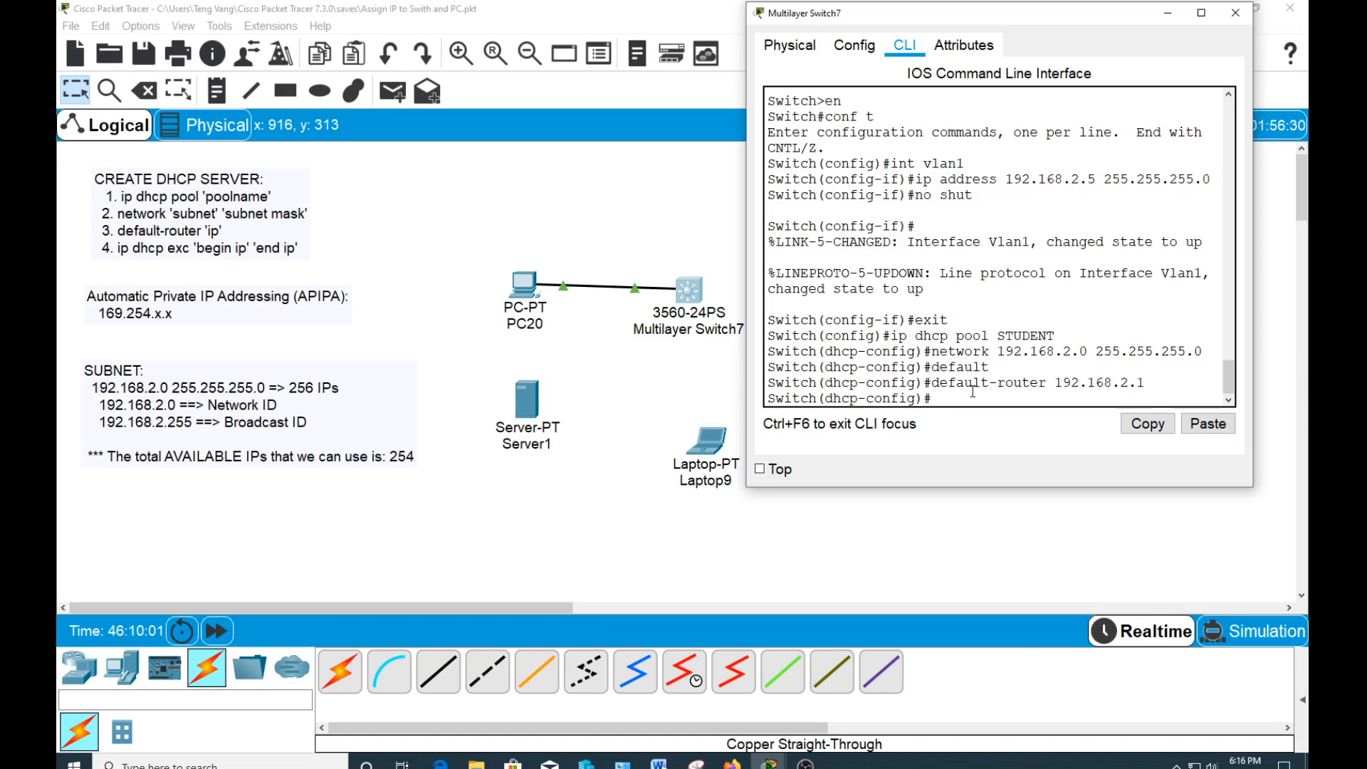
pyautogui.write('?')
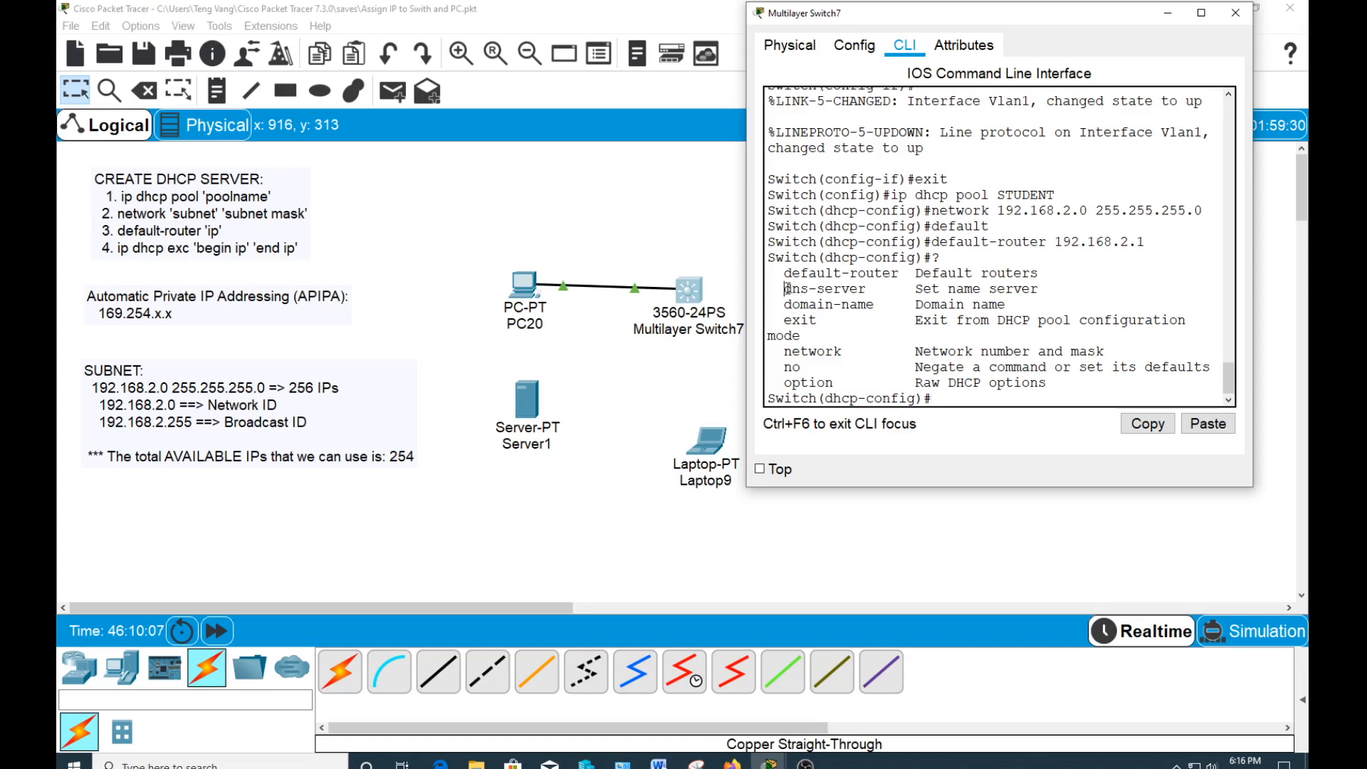
pyautogui.moveTo(786, 288); pyautogui.dragTo(874, 288)
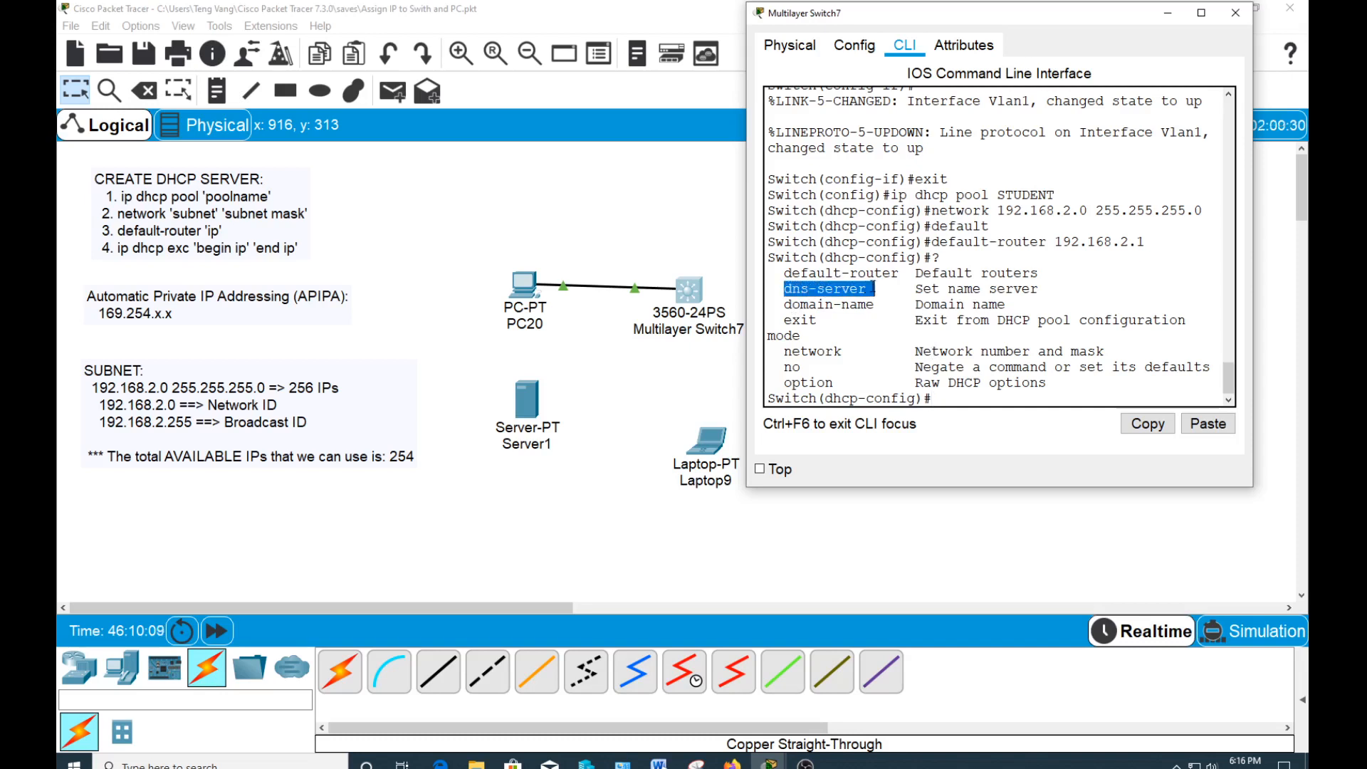
pyautogui.click(868, 288)
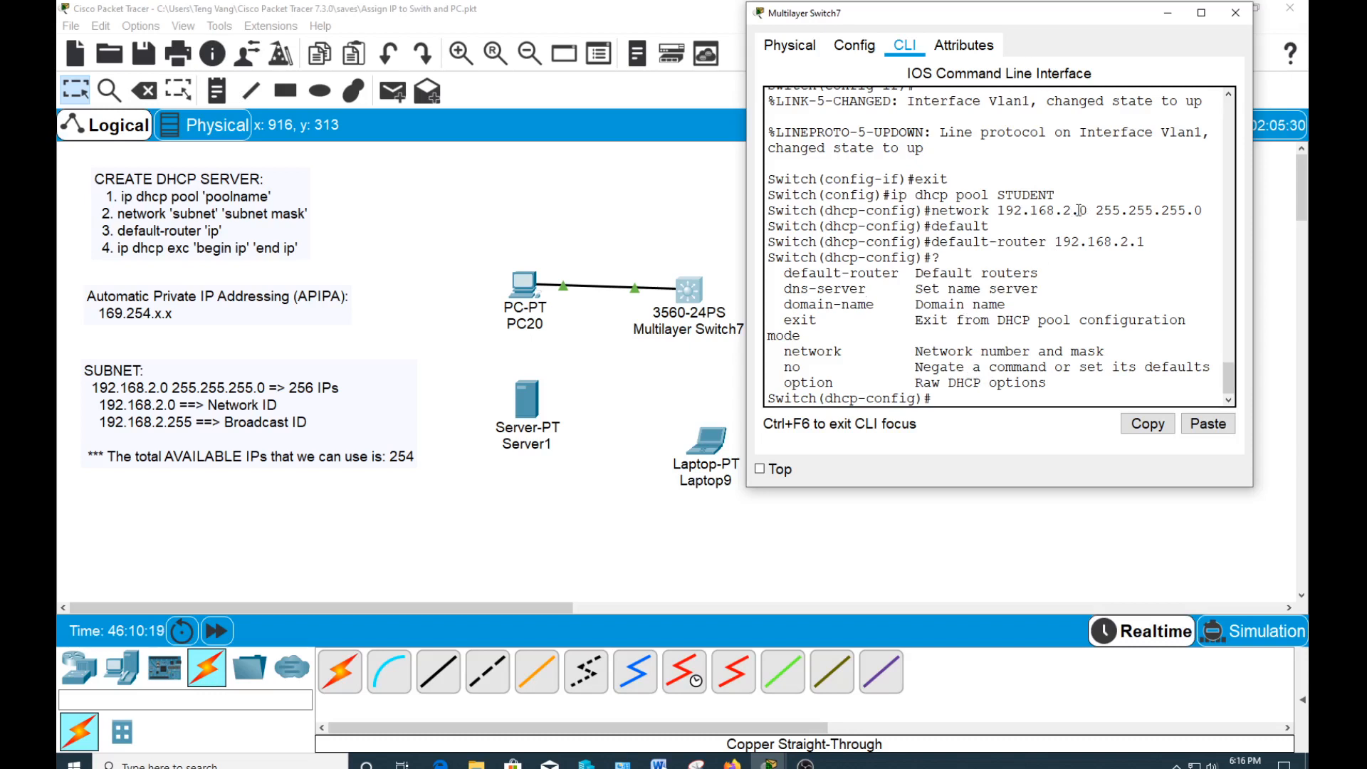
pyautogui.moveTo(1094, 210); pyautogui.dragTo(1202, 211)
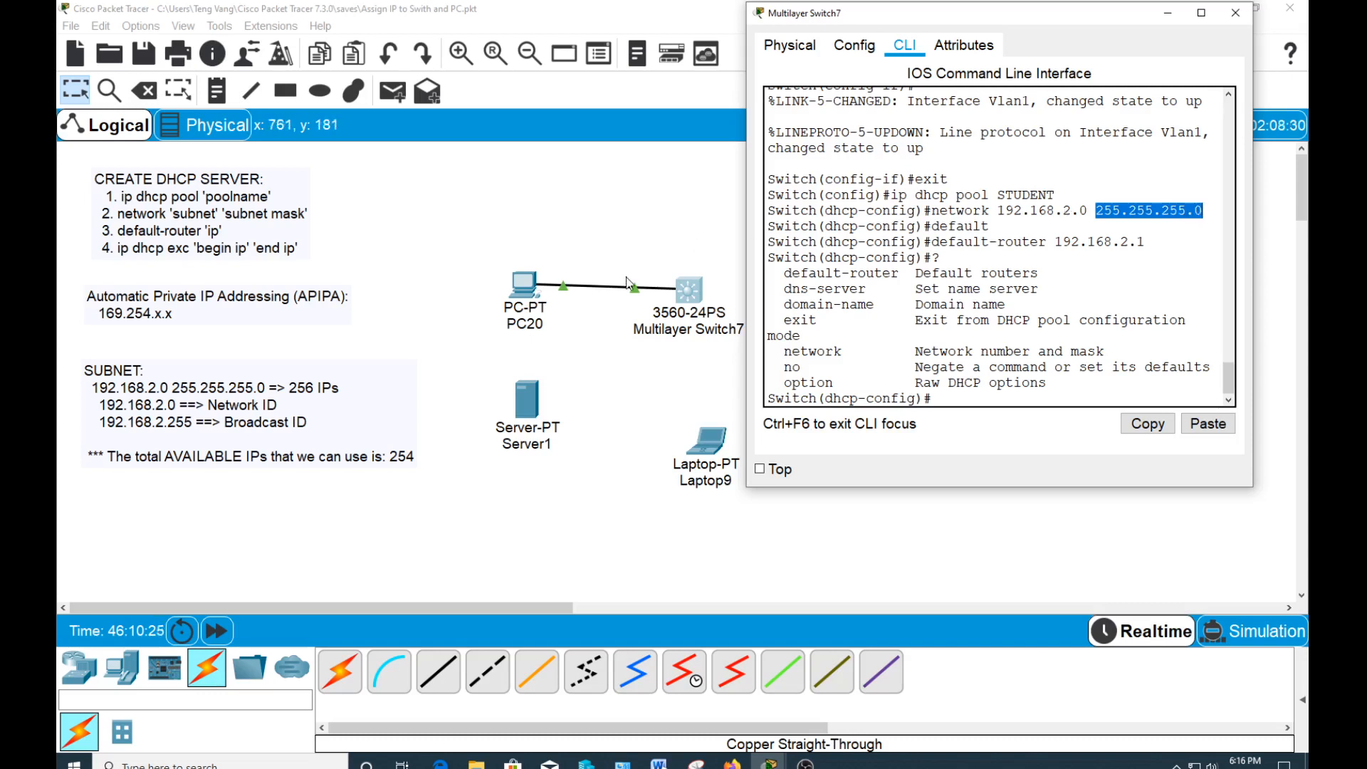
pyautogui.click(1163, 214)
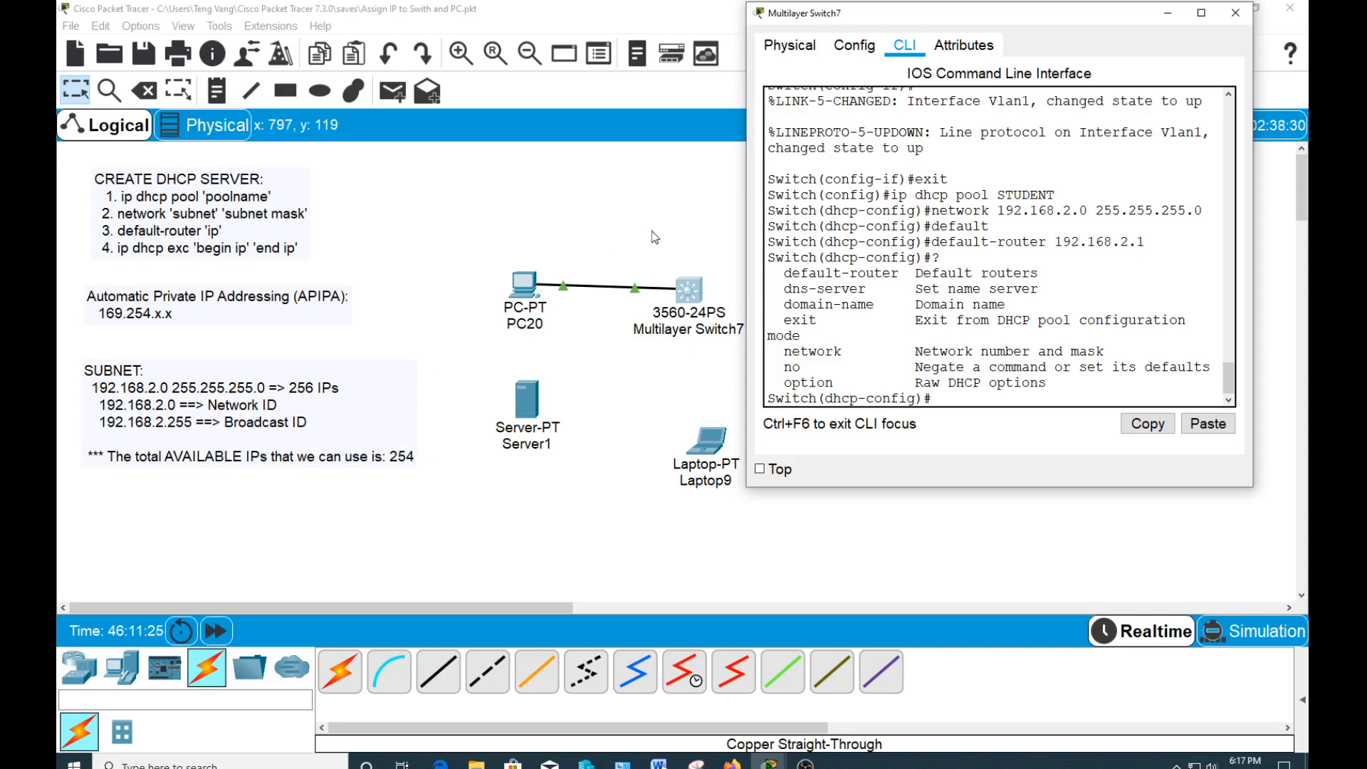
# Step: Open PC20's IP configuration and request a fresh address by switching it to Static and back to DHCP
pyautogui.moveTo(899, 14); pyautogui.dragTo(917, 13)
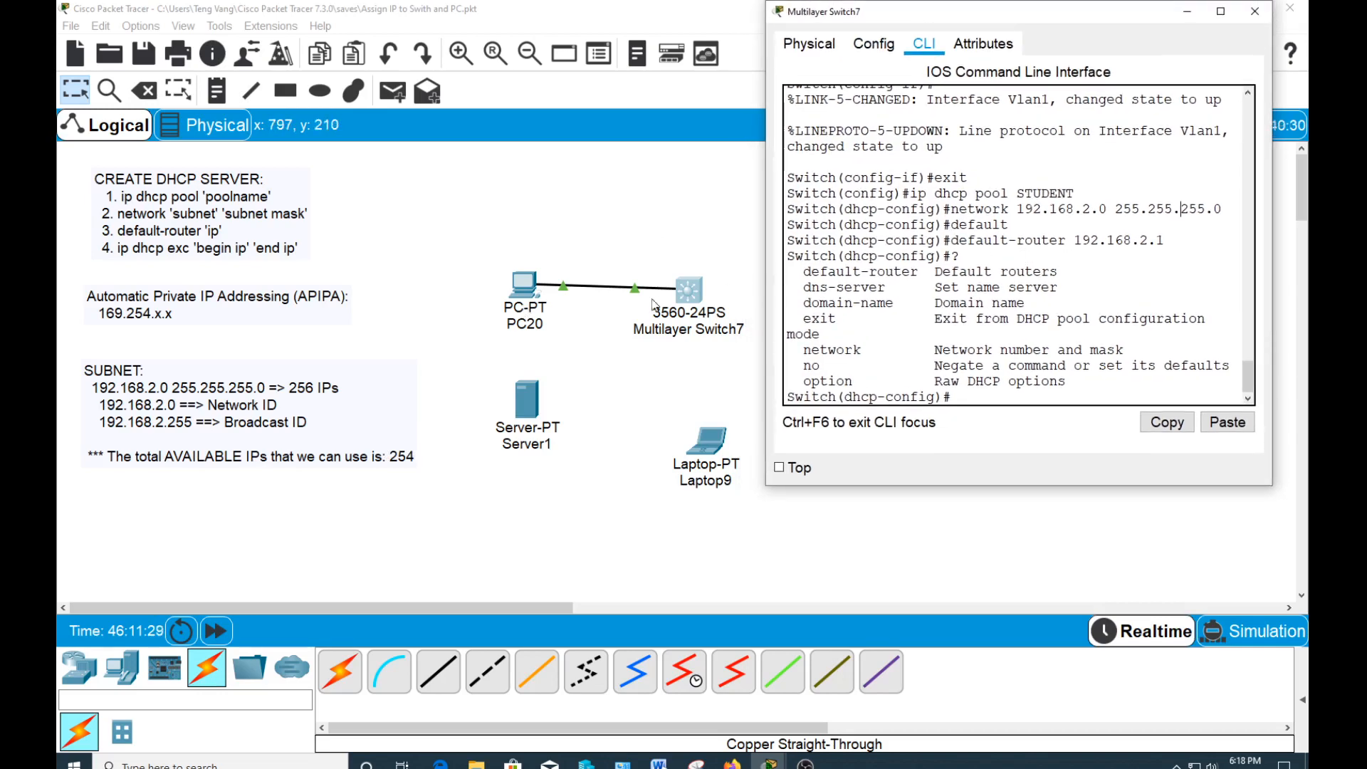
pyautogui.click(525, 288)
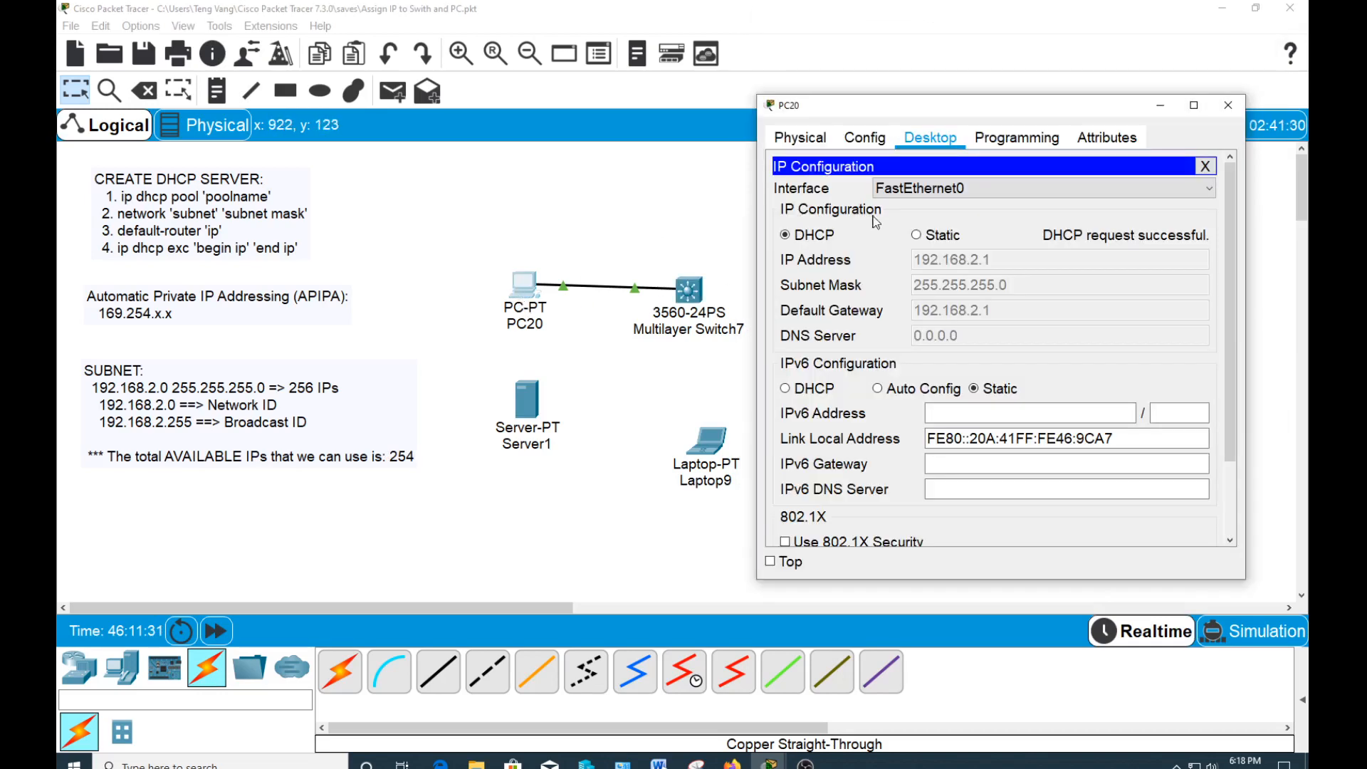
pyautogui.click(923, 236)
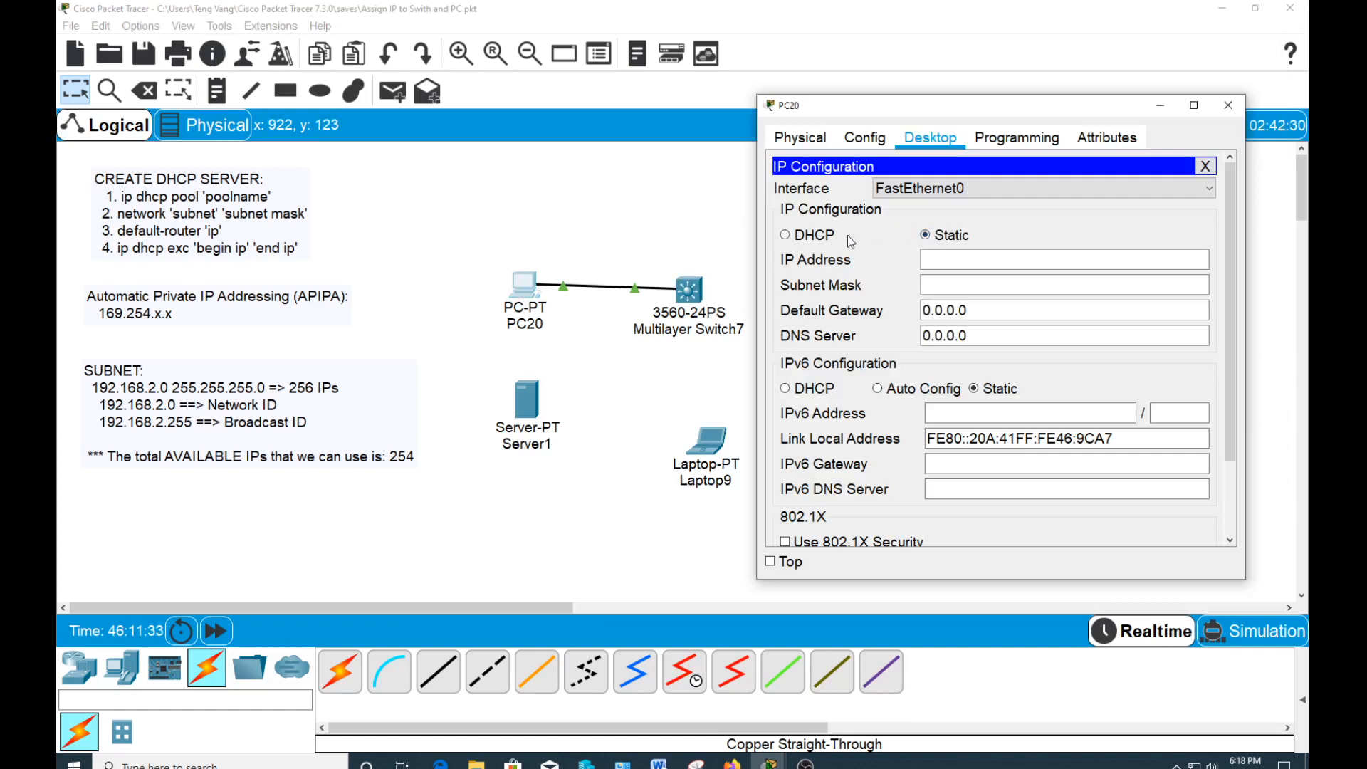
pyautogui.click(787, 236)
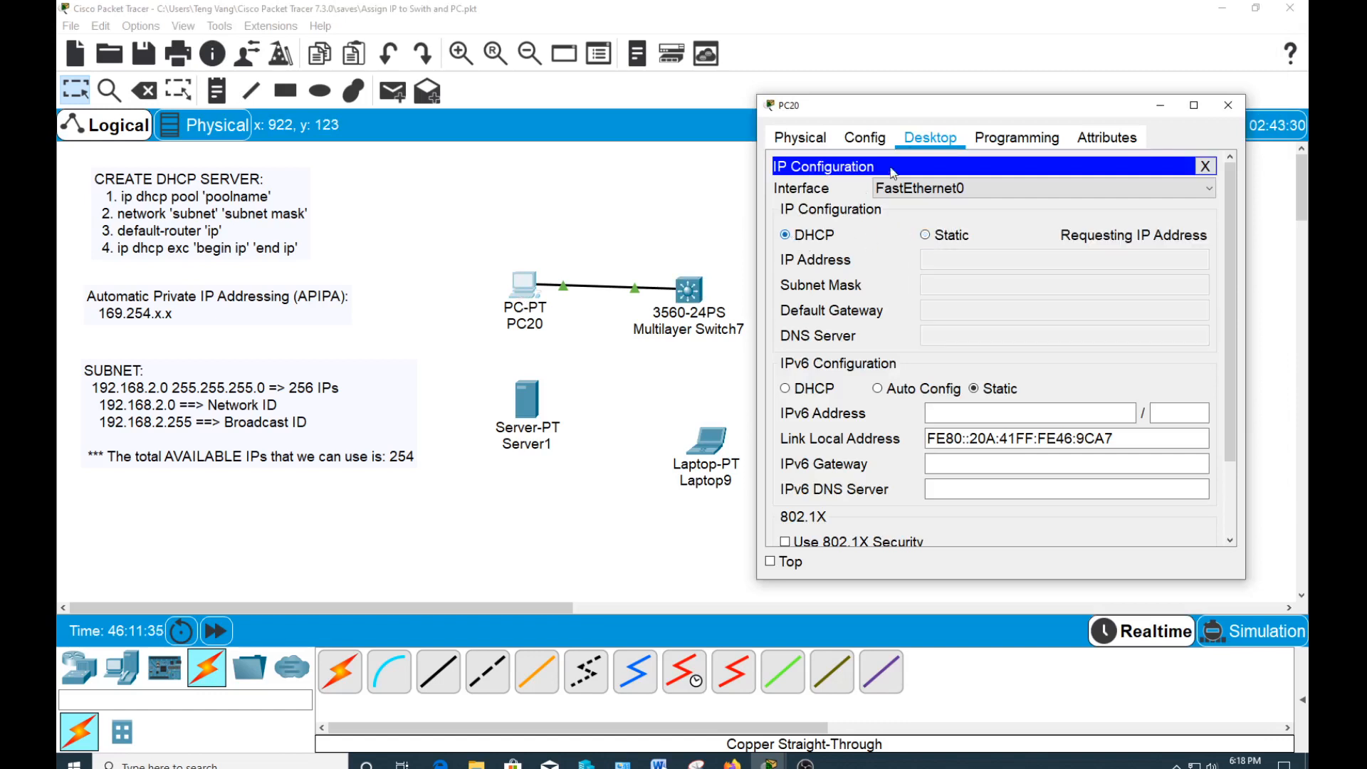
# Step: Return to Multilayer Switch7's command line, leave DHCP pool configuration, and exclude addresses 192.168.2.1 through 192.168.2.20 from DHCP
pyautogui.moveTo(941, 110); pyautogui.dragTo(963, 67)
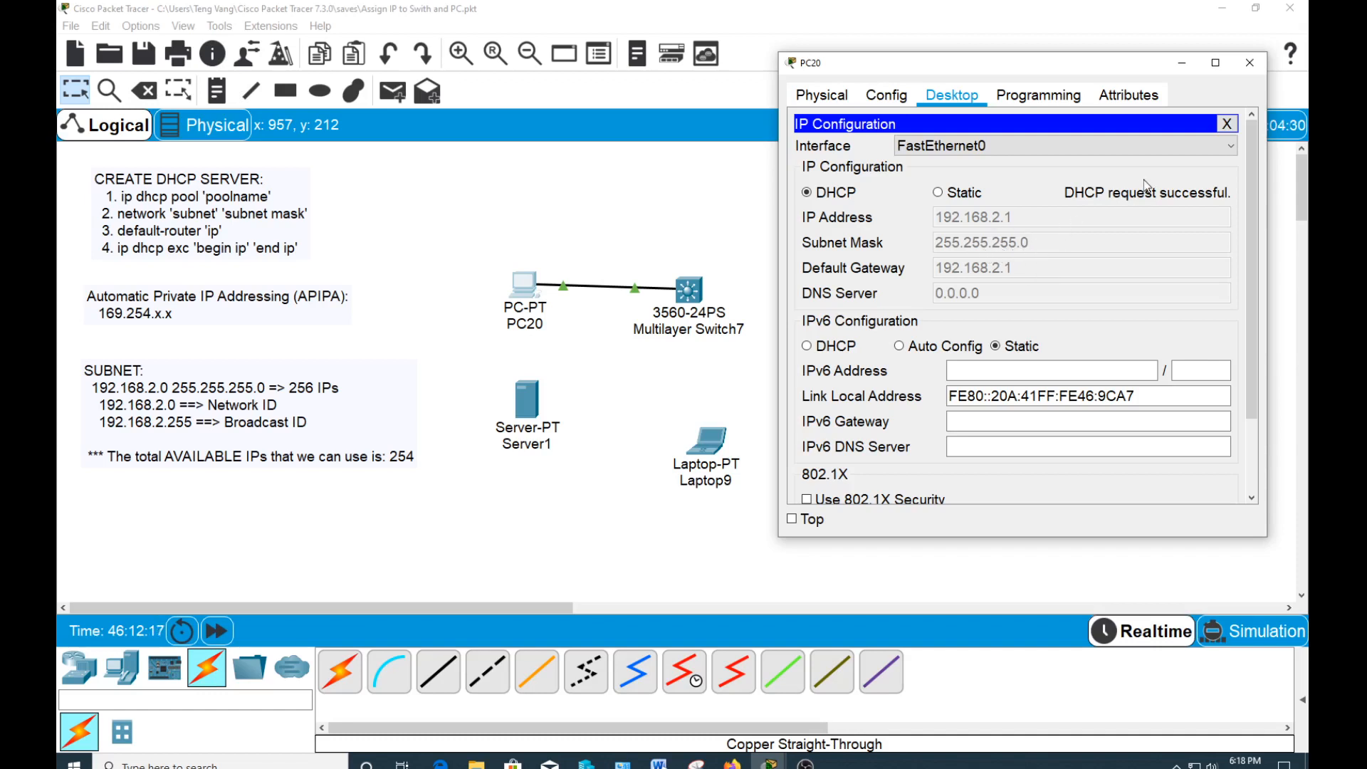
pyautogui.click(1246, 69)
pyautogui.click(701, 299)
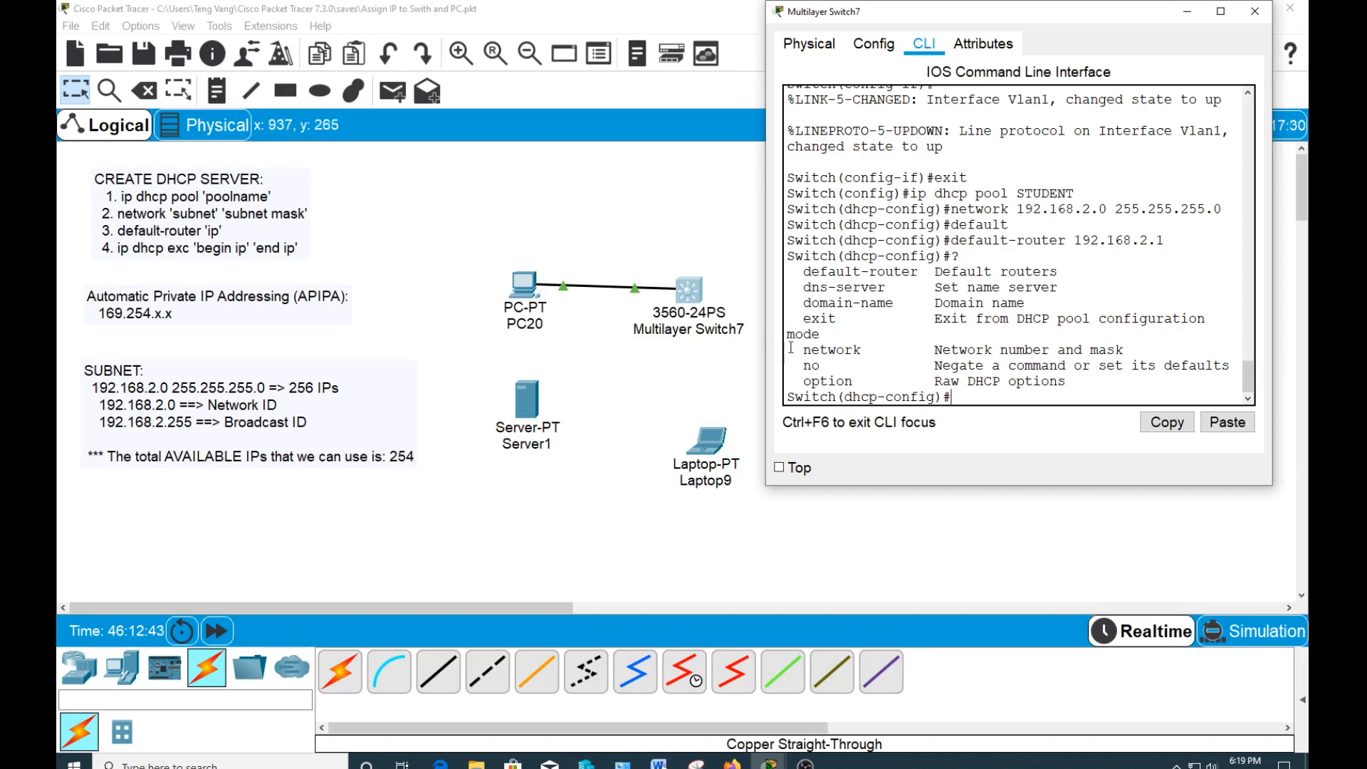
pyautogui.write('exit')
pyautogui.press('Return')
pyautogui.write('ip')
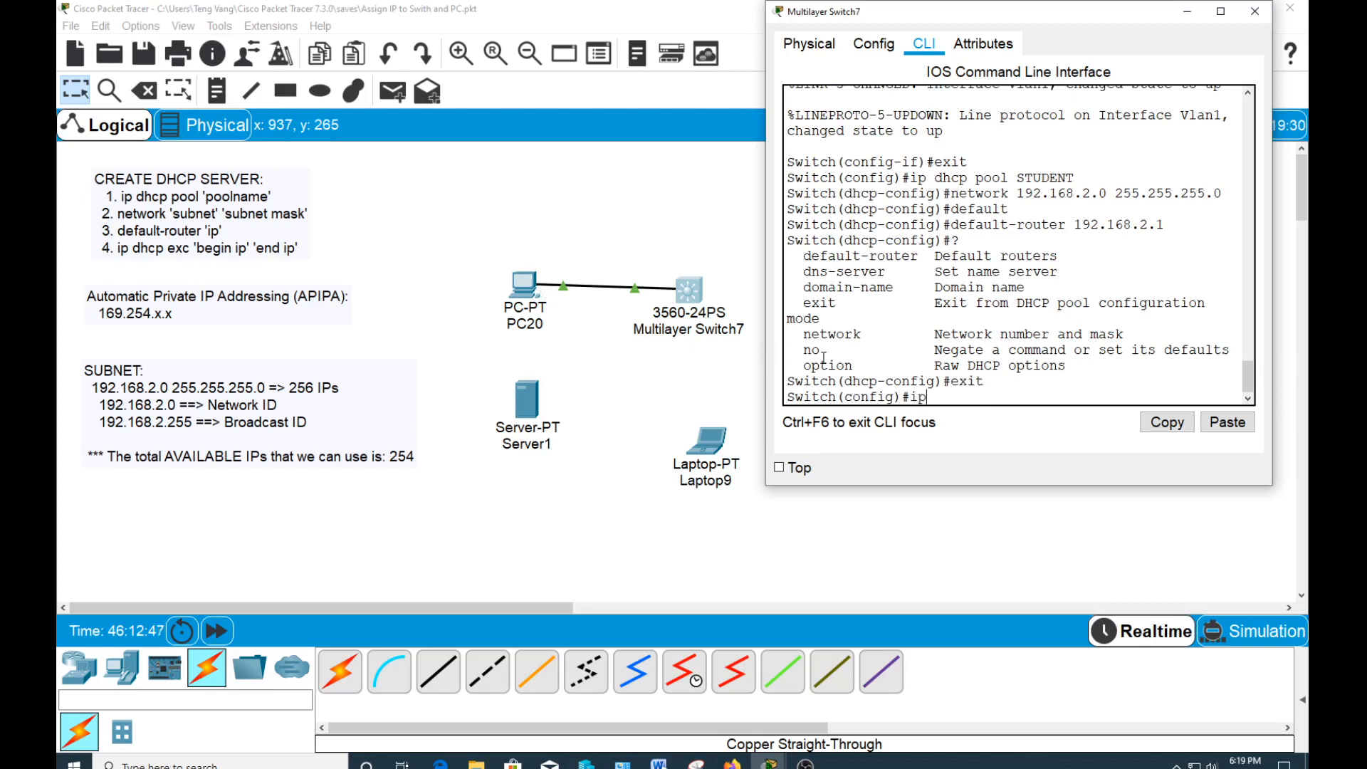
pyautogui.write(' dhcp exc 192.168.2.')
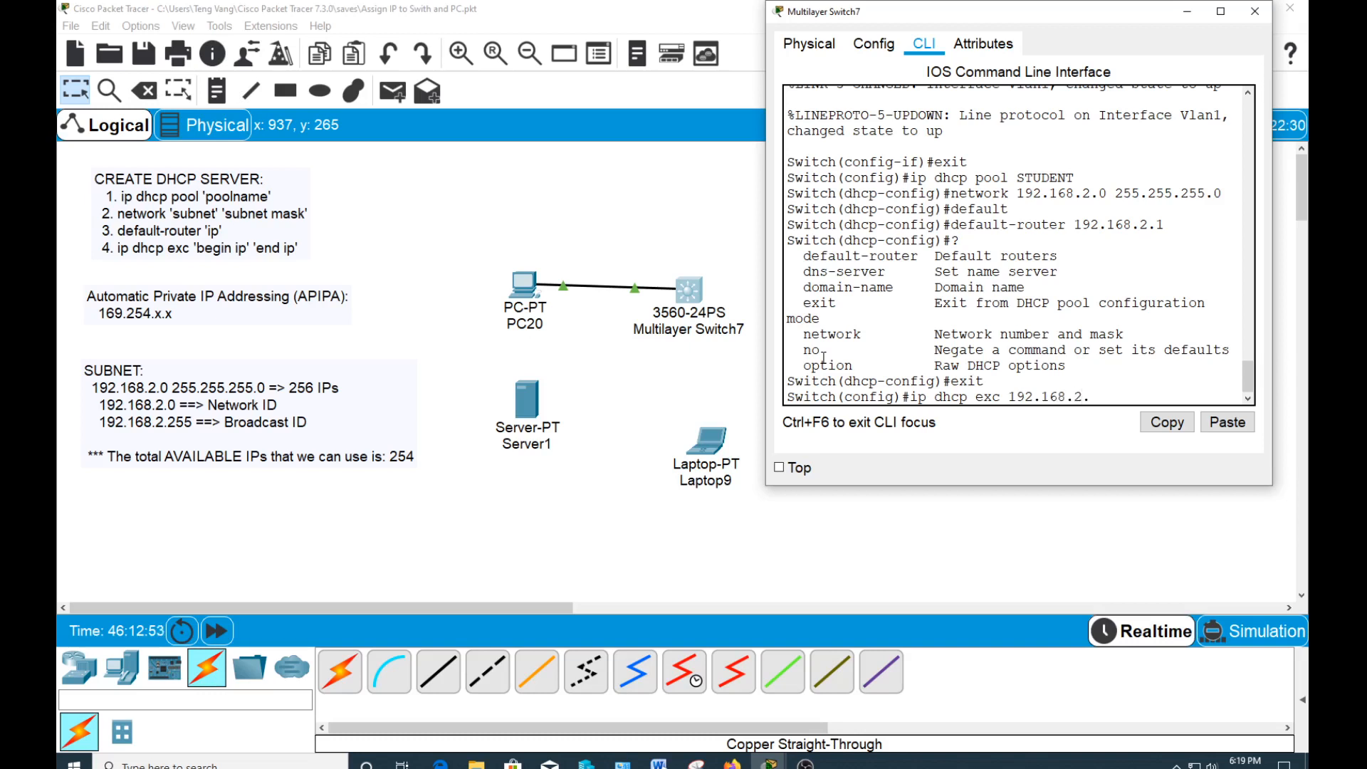
pyautogui.write('1 192.168.2.20')
pyautogui.press('Return')
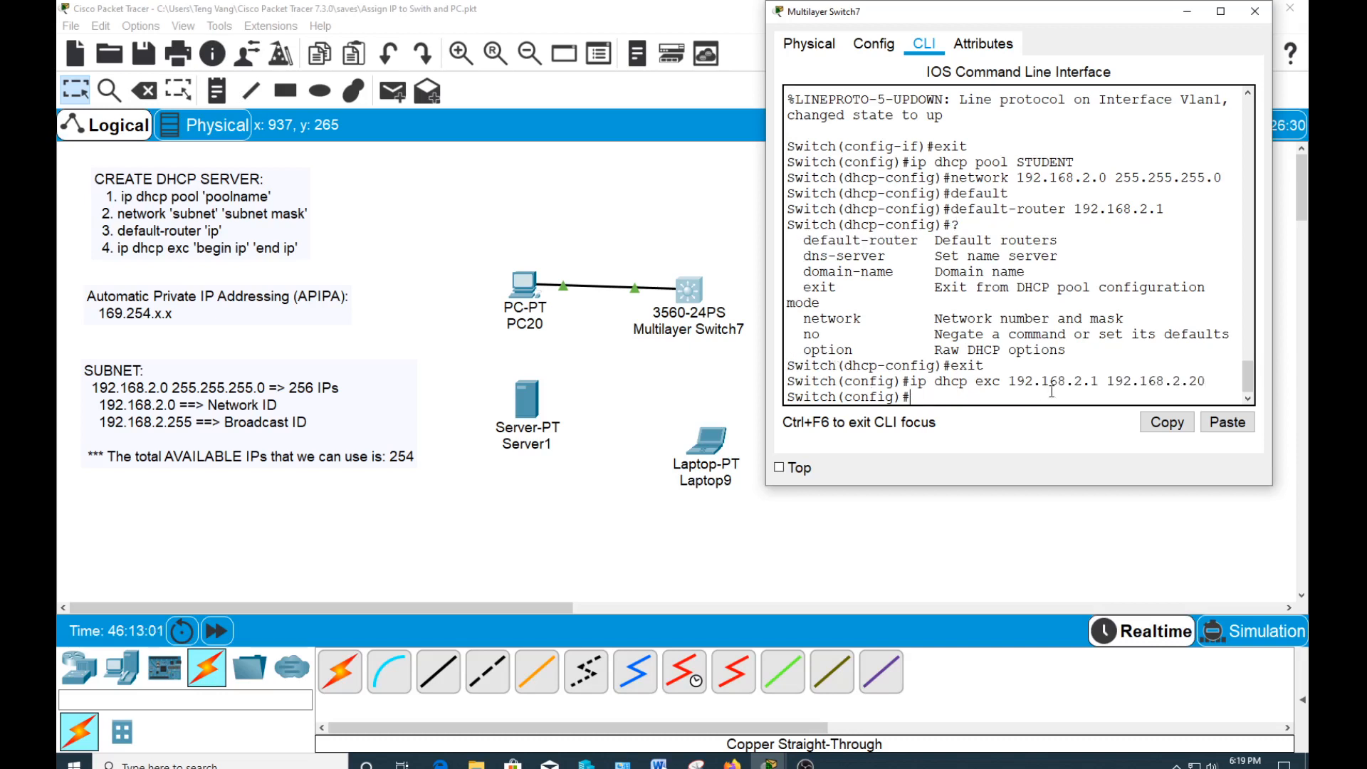
# Step: Review the start and end addresses in the DHCP exclusion command
pyautogui.doubleClick(1093, 383)
pyautogui.doubleClick(1196, 381)
pyautogui.click(1108, 385)
pyautogui.doubleClick(1194, 383)
pyautogui.moveTo(1195, 382); pyautogui.dragTo(1205, 383)
pyautogui.click(1211, 383)
# Step: Renew PC20's IP address by switching its IP configuration to Static and back to DHCP, and close the PC20 window
pyautogui.click(540, 290)
pyautogui.click(509, 244)
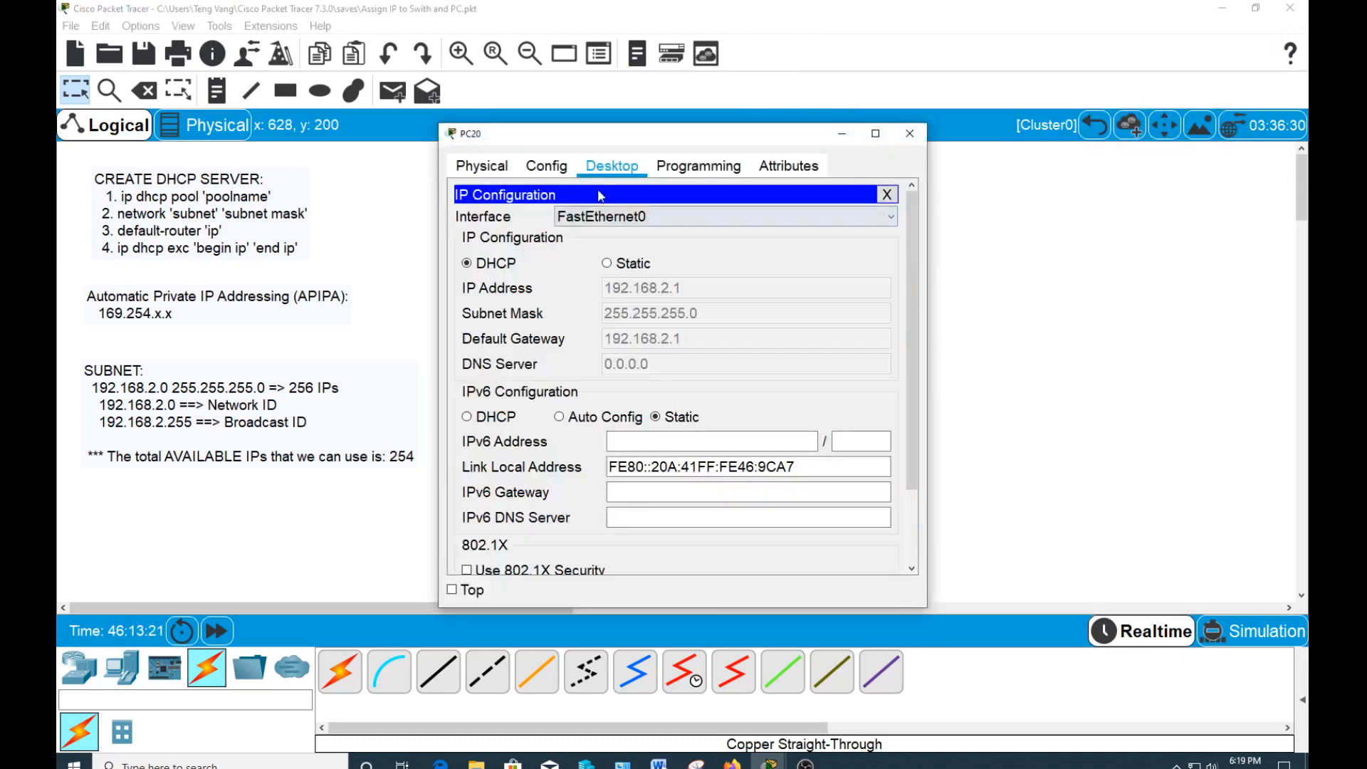
pyautogui.moveTo(617, 144); pyautogui.dragTo(903, 102)
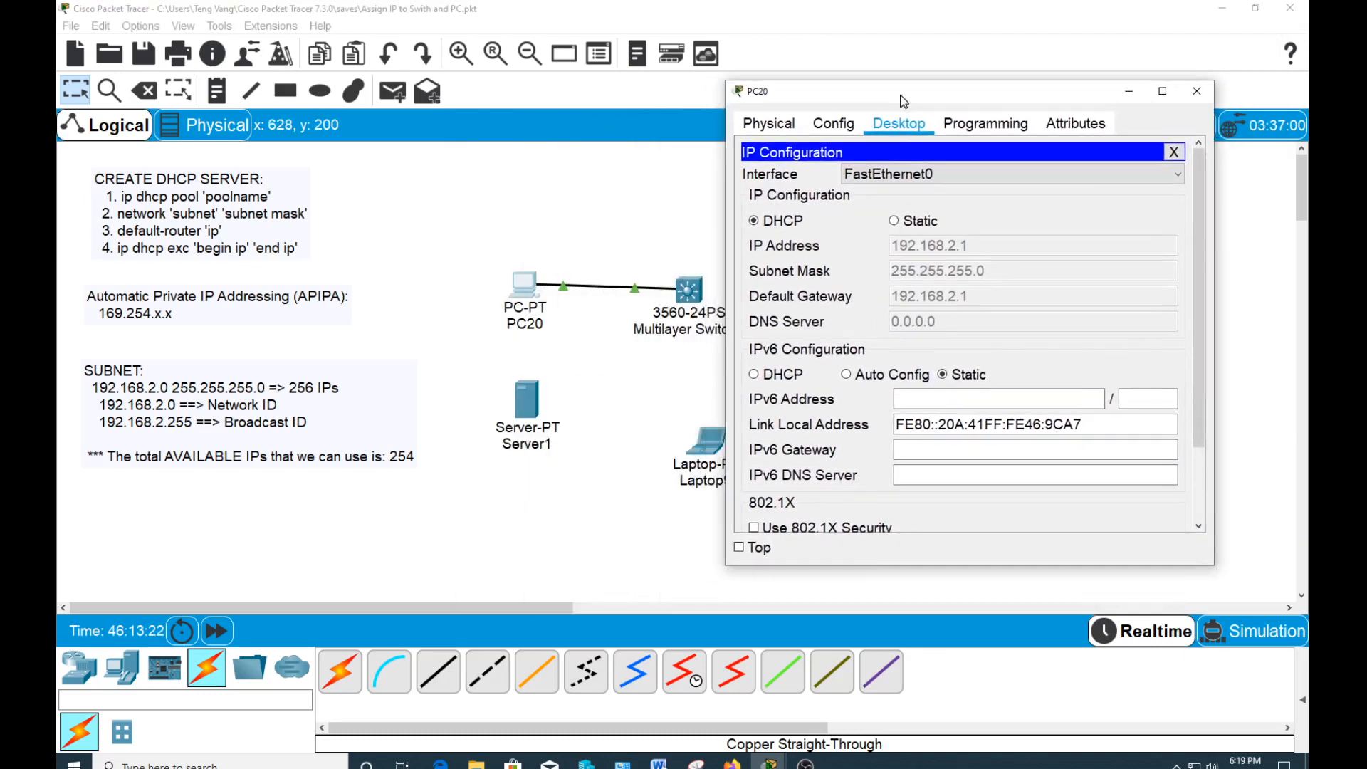
pyautogui.click(906, 223)
pyautogui.click(779, 223)
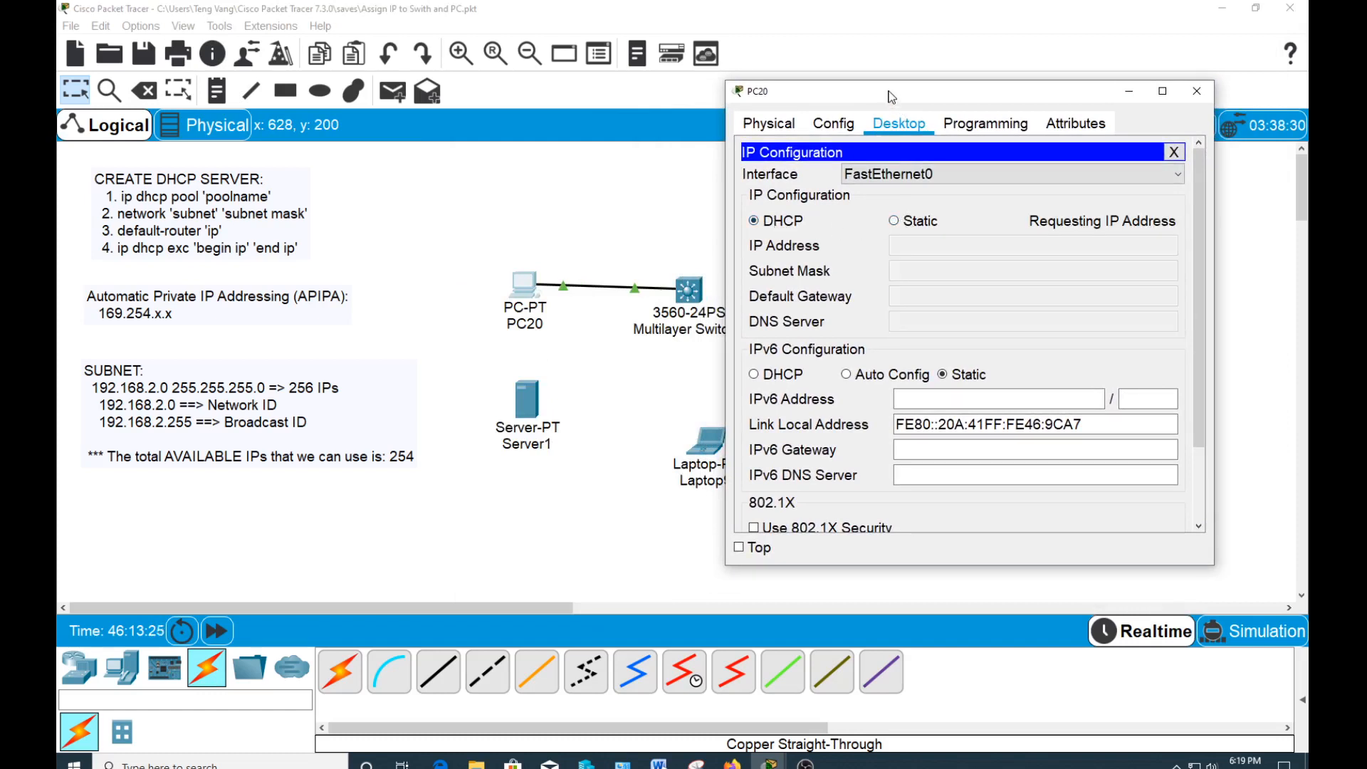
pyautogui.moveTo(891, 95); pyautogui.dragTo(950, 74)
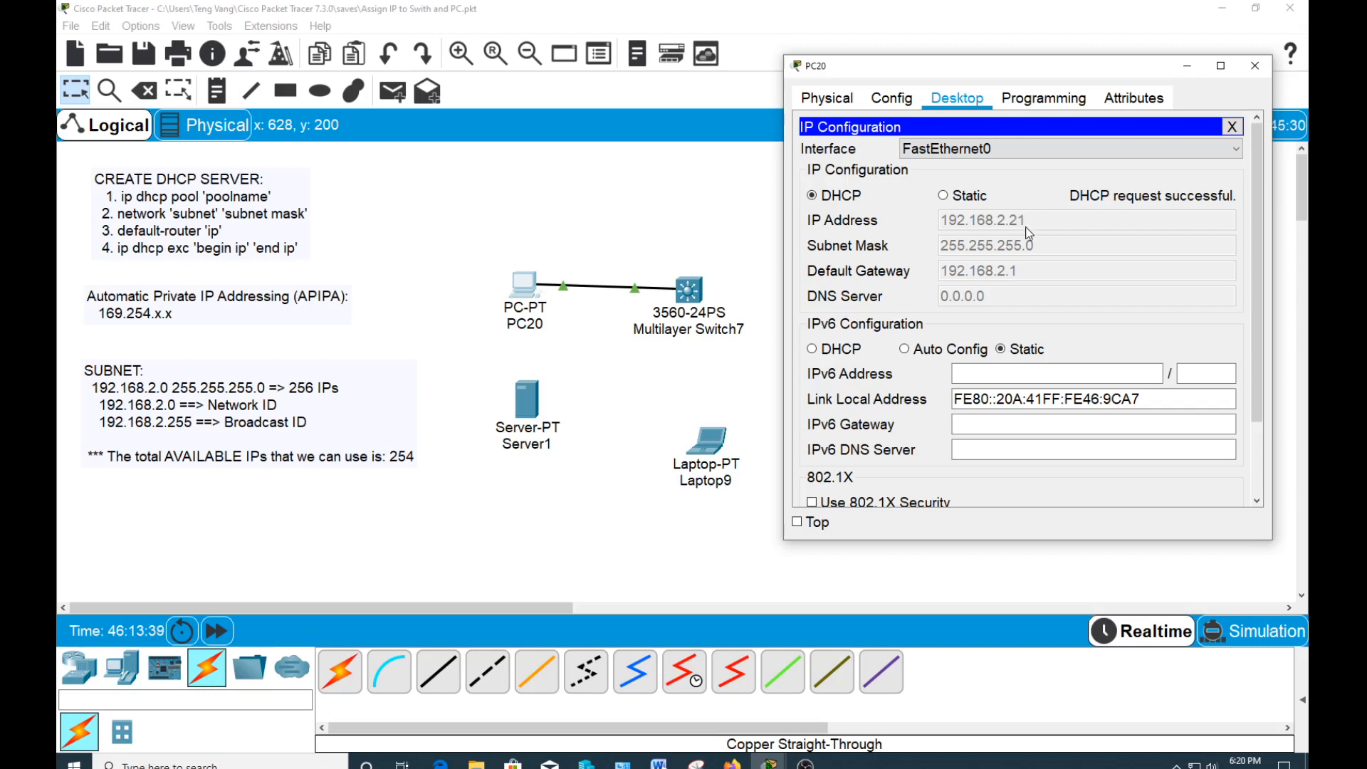
pyautogui.click(1254, 66)
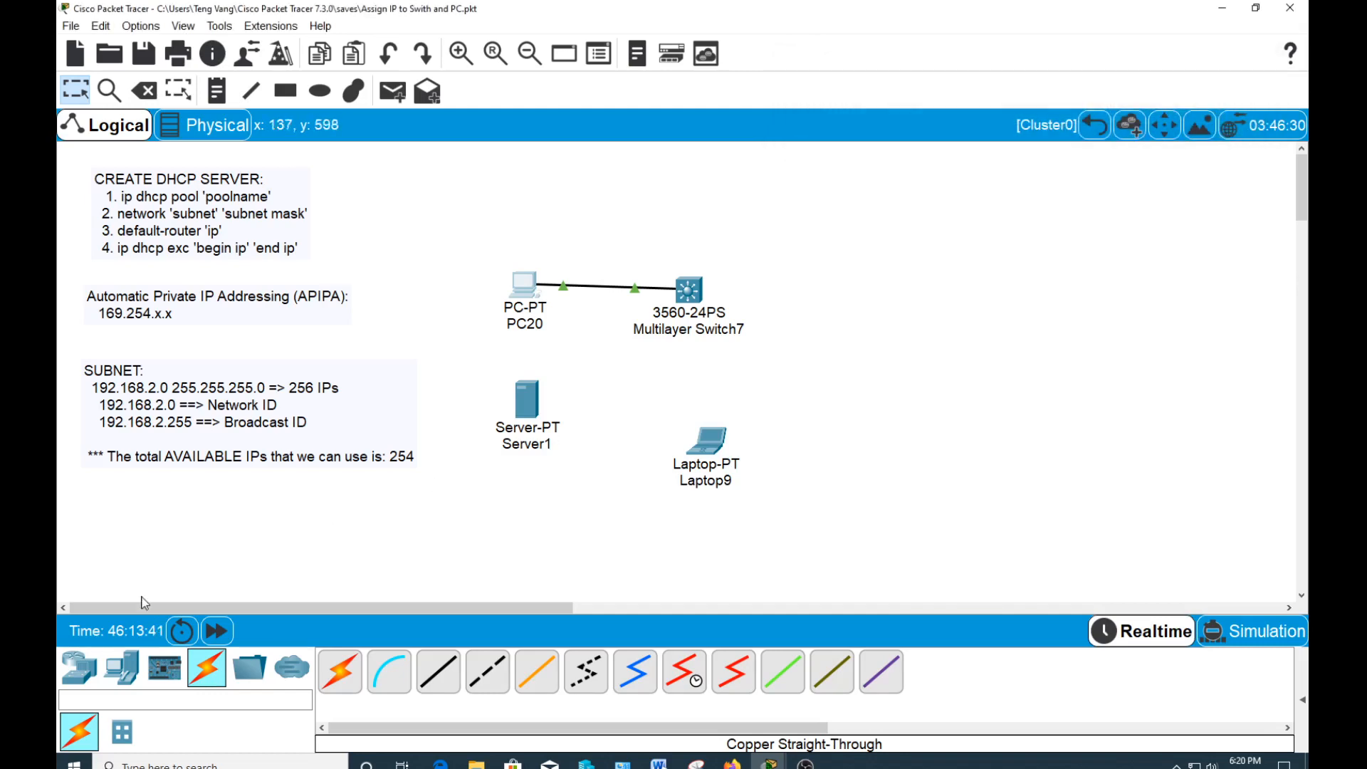
# Step: Connect Laptop9 to a free port on Multilayer Switch7 with a copper straight-through cable
pyautogui.click(437, 671)
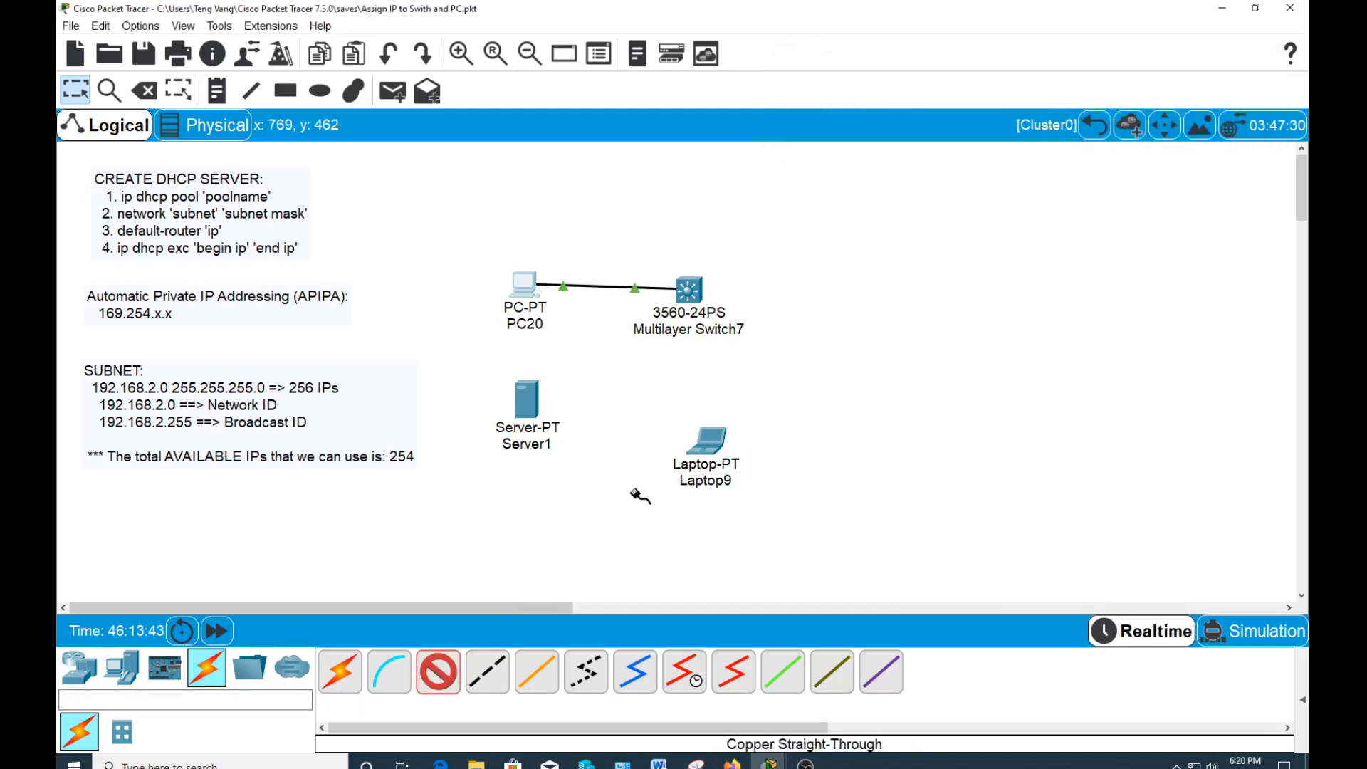
pyautogui.click(717, 452)
pyautogui.click(740, 521)
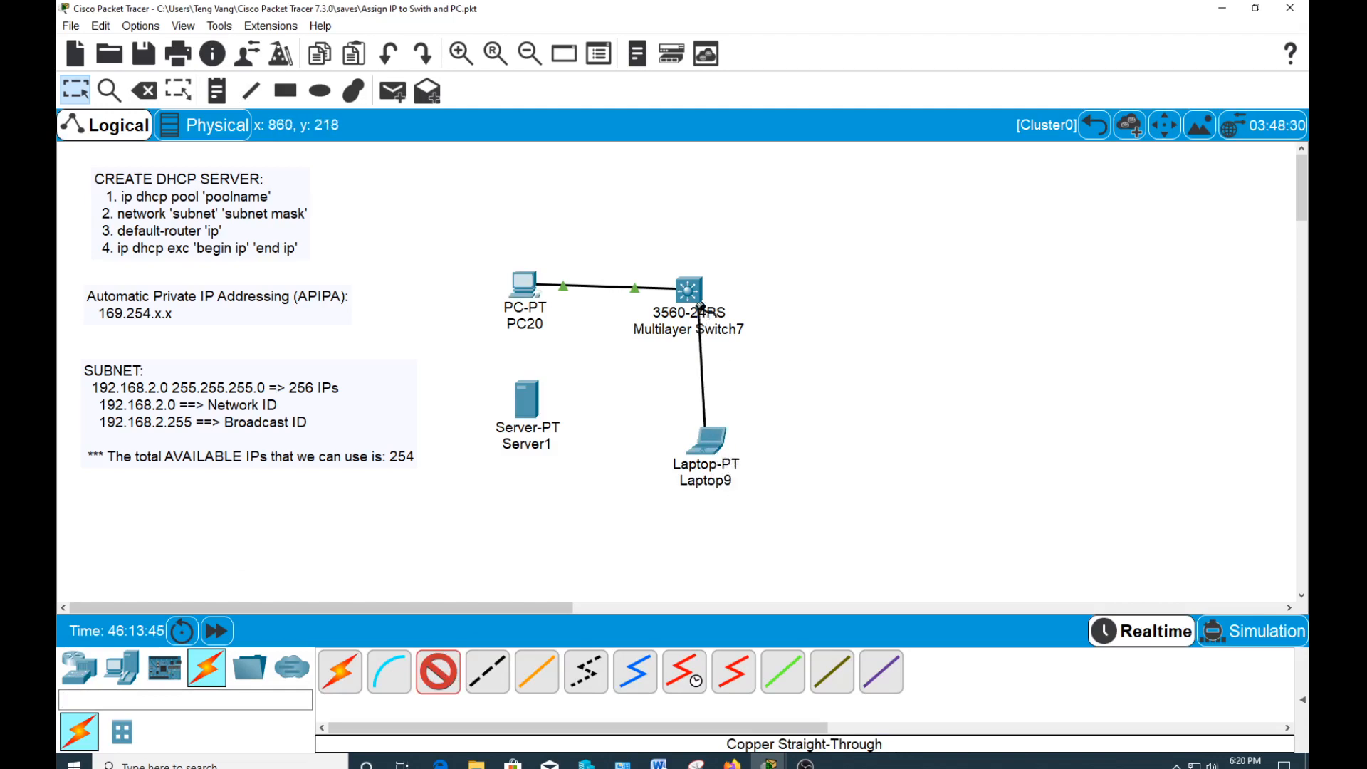
pyautogui.click(689, 292)
pyautogui.click(740, 286)
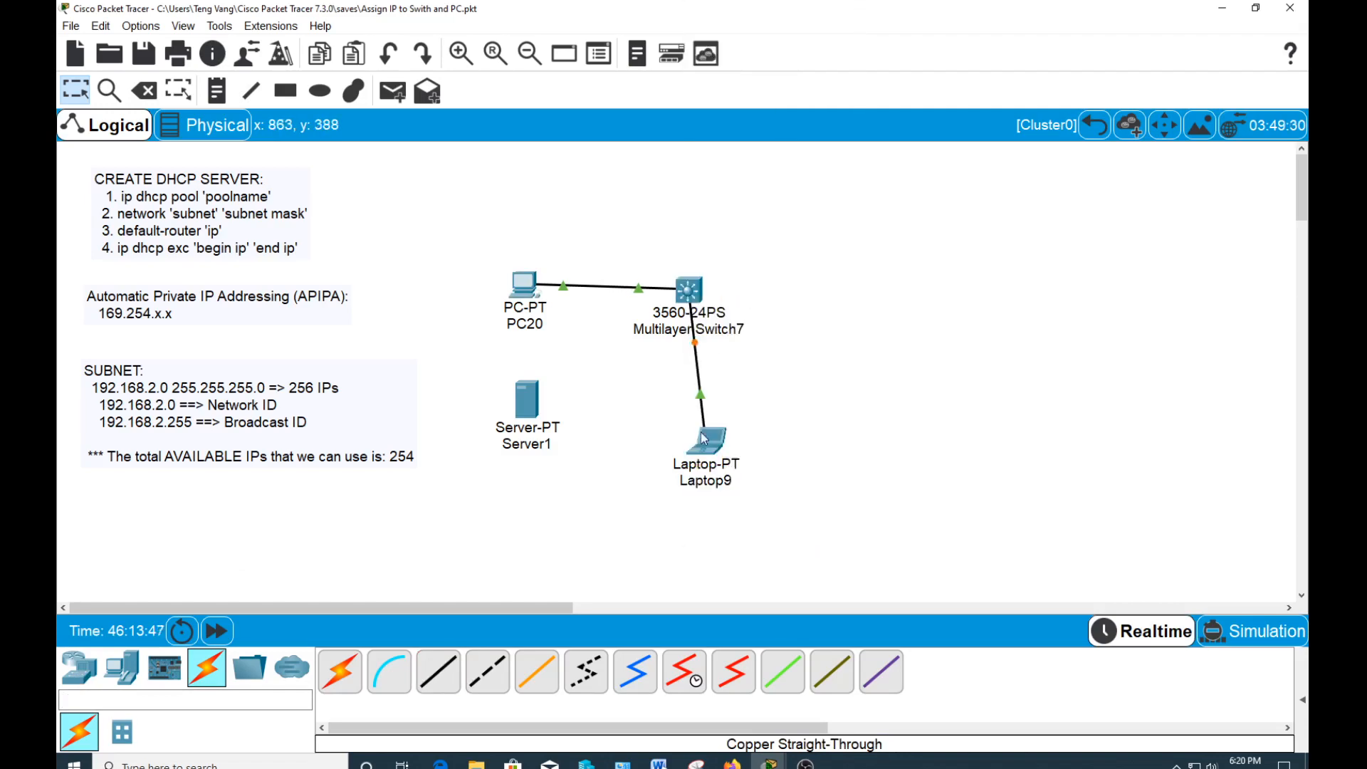
# Step: Set Laptop9's IP configuration to DHCP so it requests an address from the switch, and close its window
pyautogui.click(710, 446)
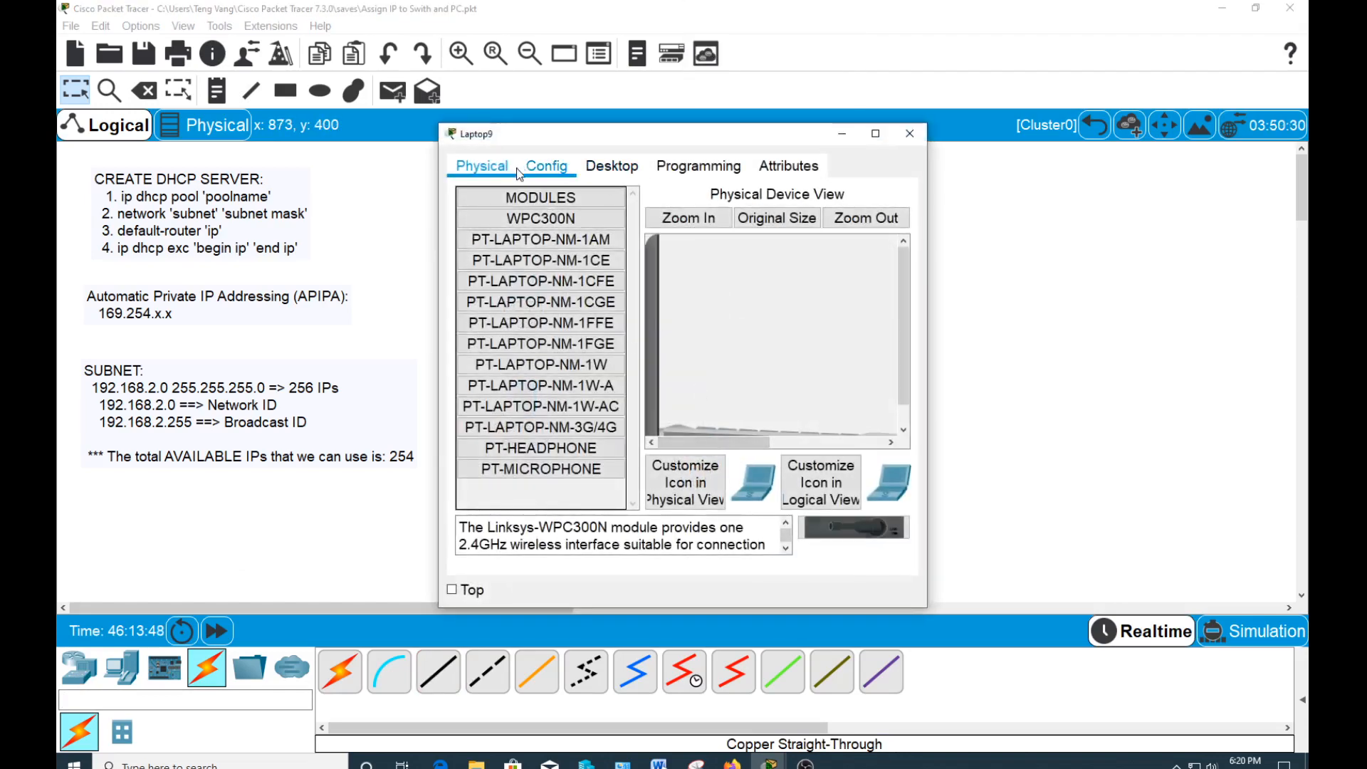
pyautogui.click(622, 171)
pyautogui.click(502, 222)
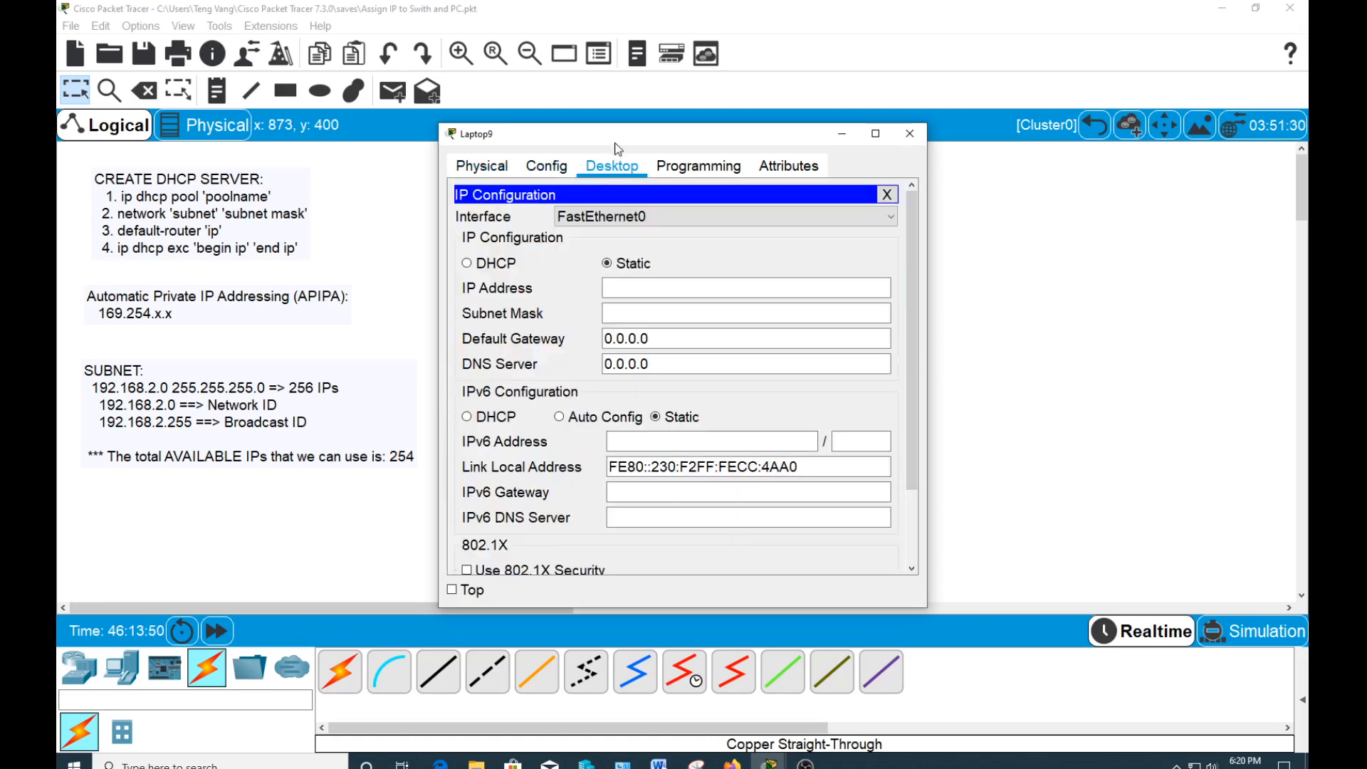
pyautogui.moveTo(626, 135); pyautogui.dragTo(983, 114)
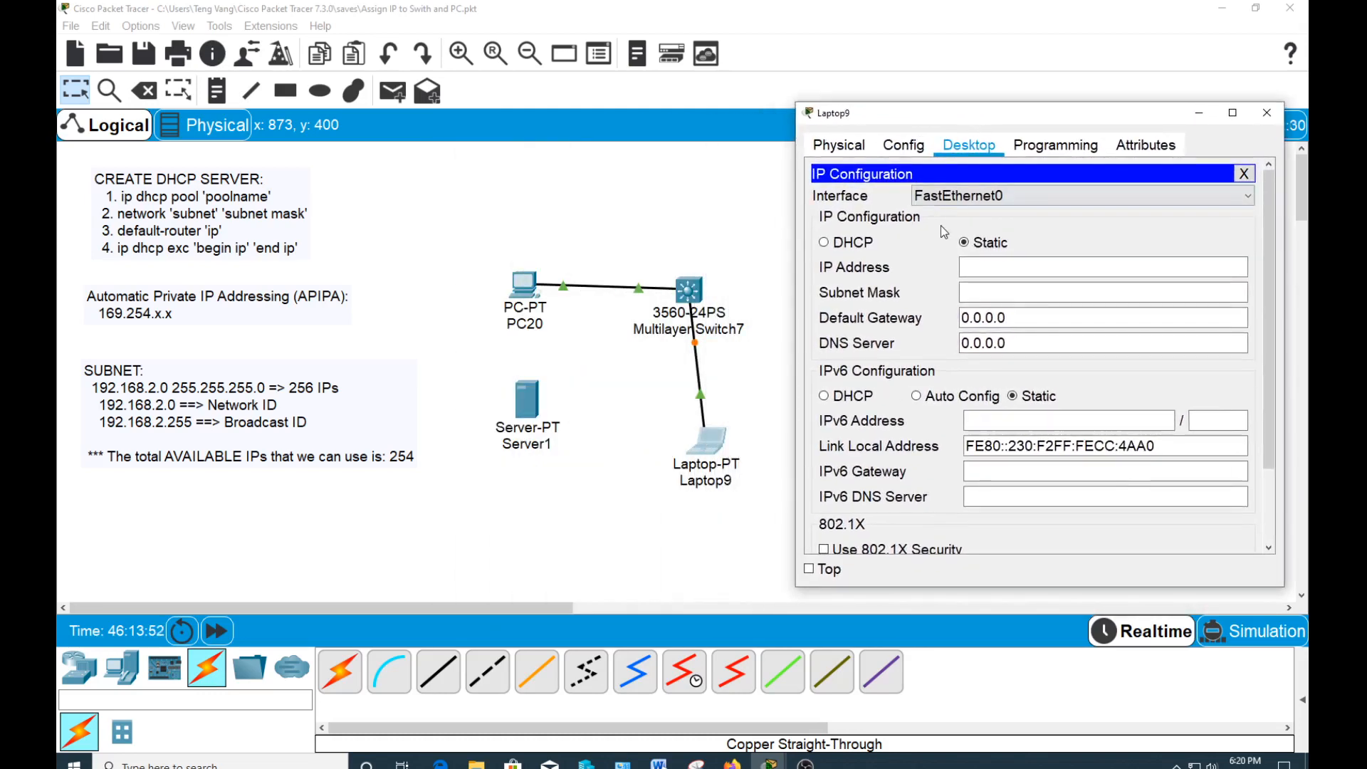
pyautogui.click(847, 242)
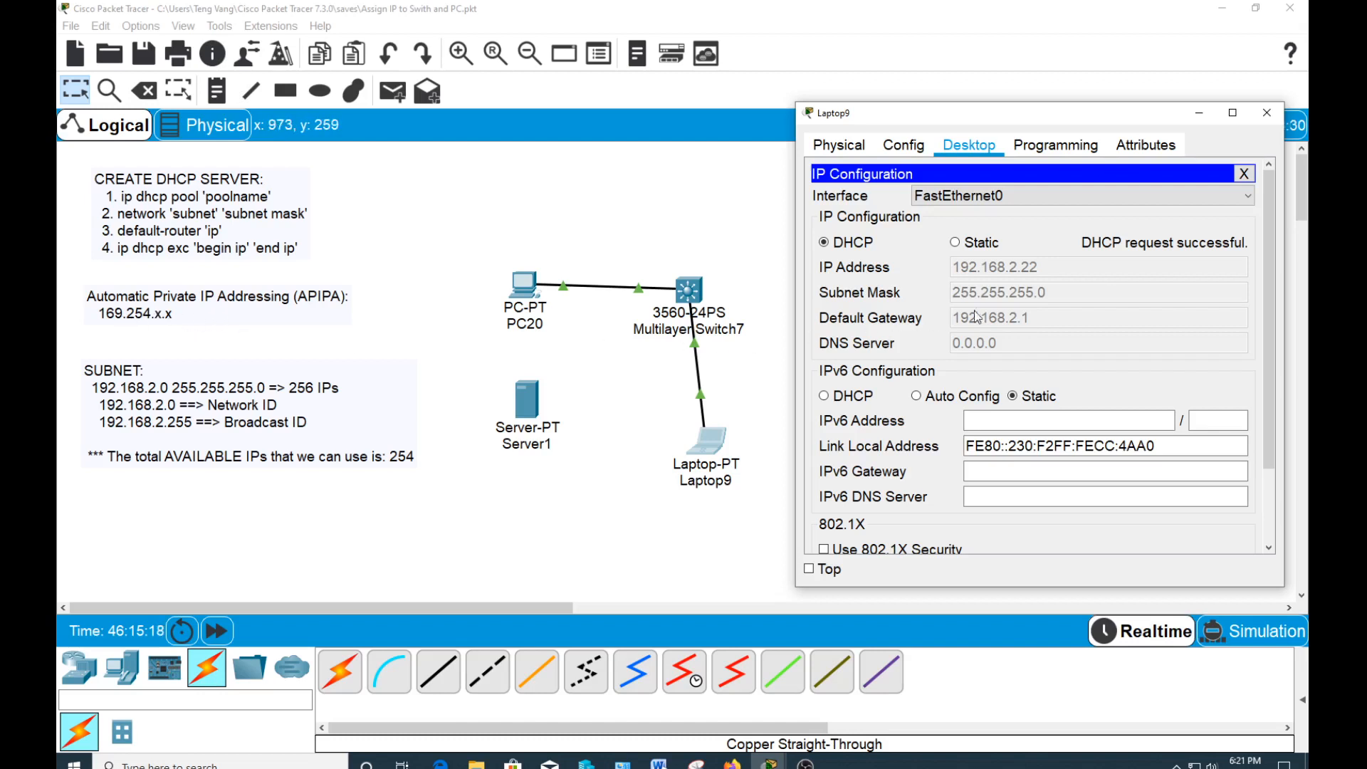
pyautogui.moveTo(1030, 123); pyautogui.dragTo(996, 106)
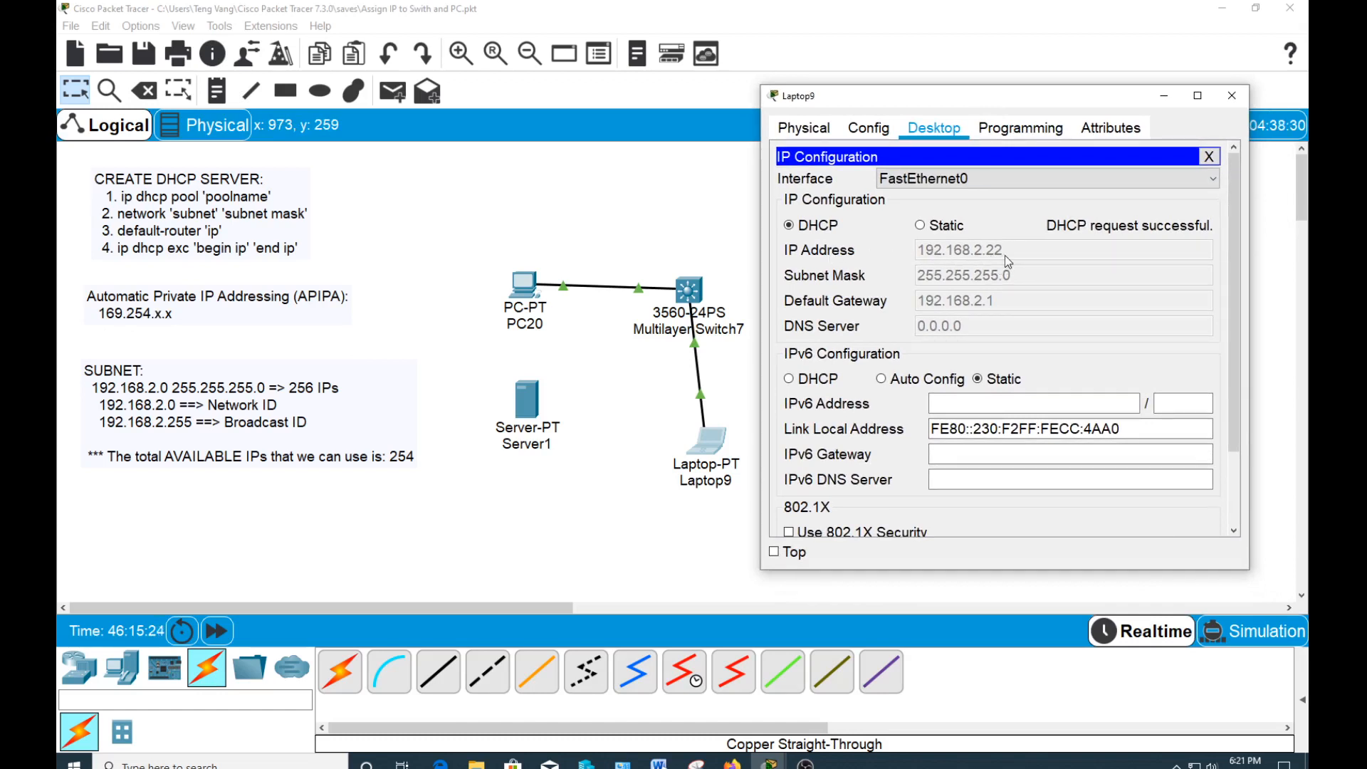
pyautogui.click(1232, 95)
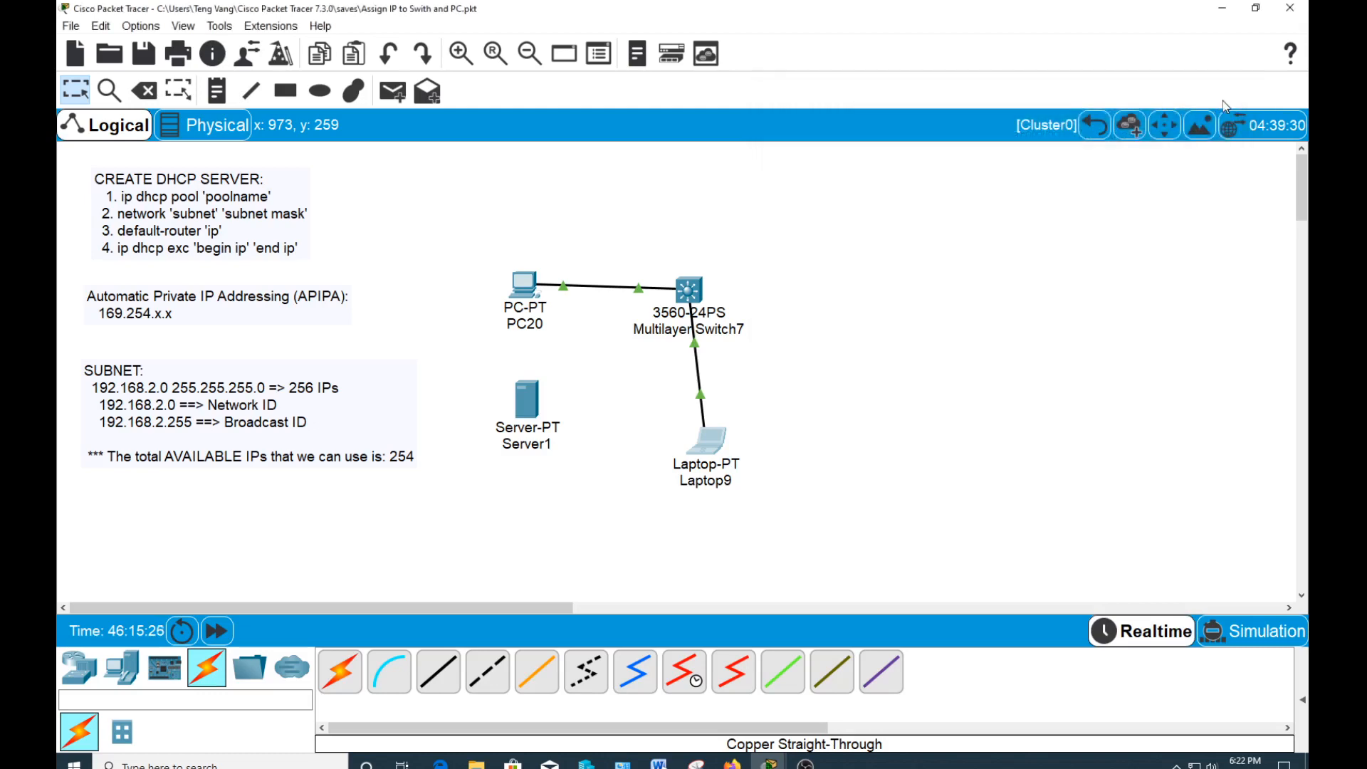
# Step: Connect Server1's FastEthernet0 to a free FastEthernet port on Multilayer Switch7 with a copper straight-through cable
pyautogui.click(456, 655)
pyautogui.click(528, 403)
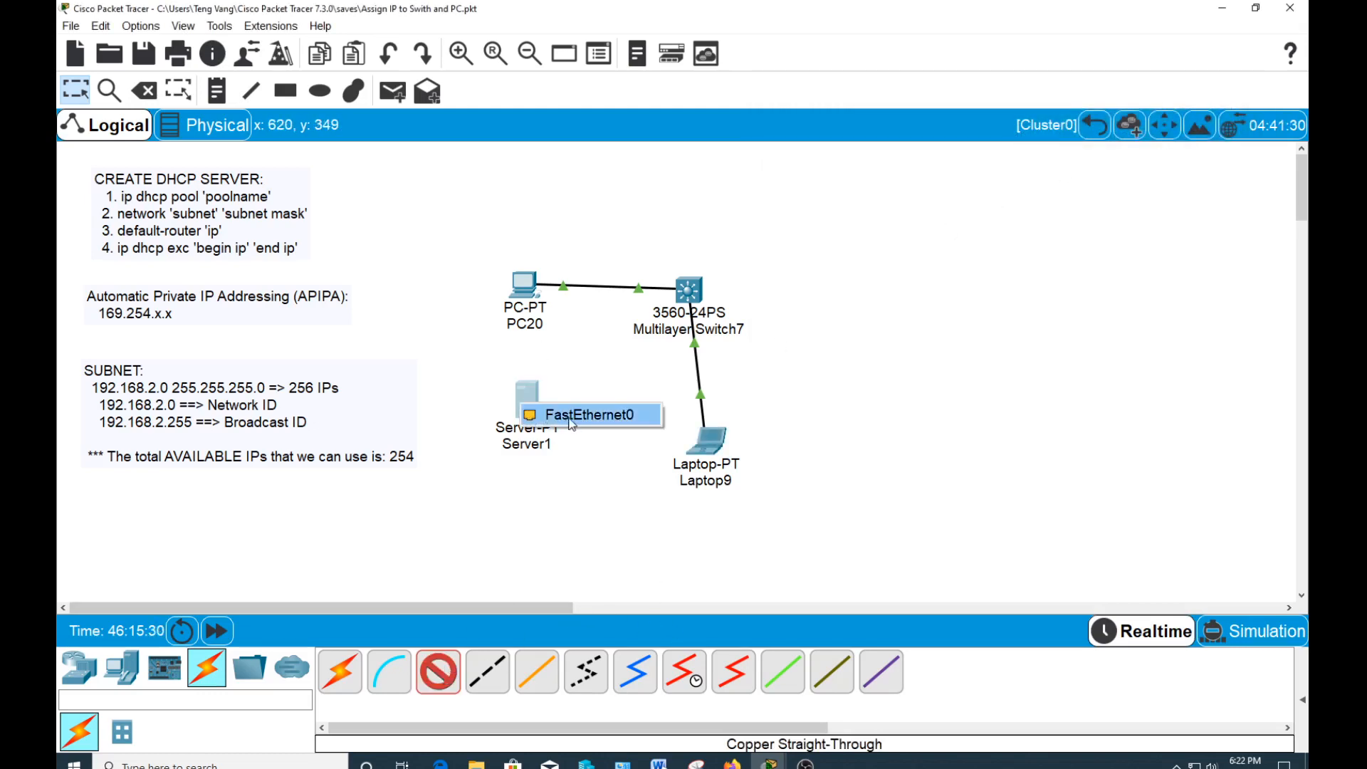
pyautogui.click(570, 417)
pyautogui.click(689, 290)
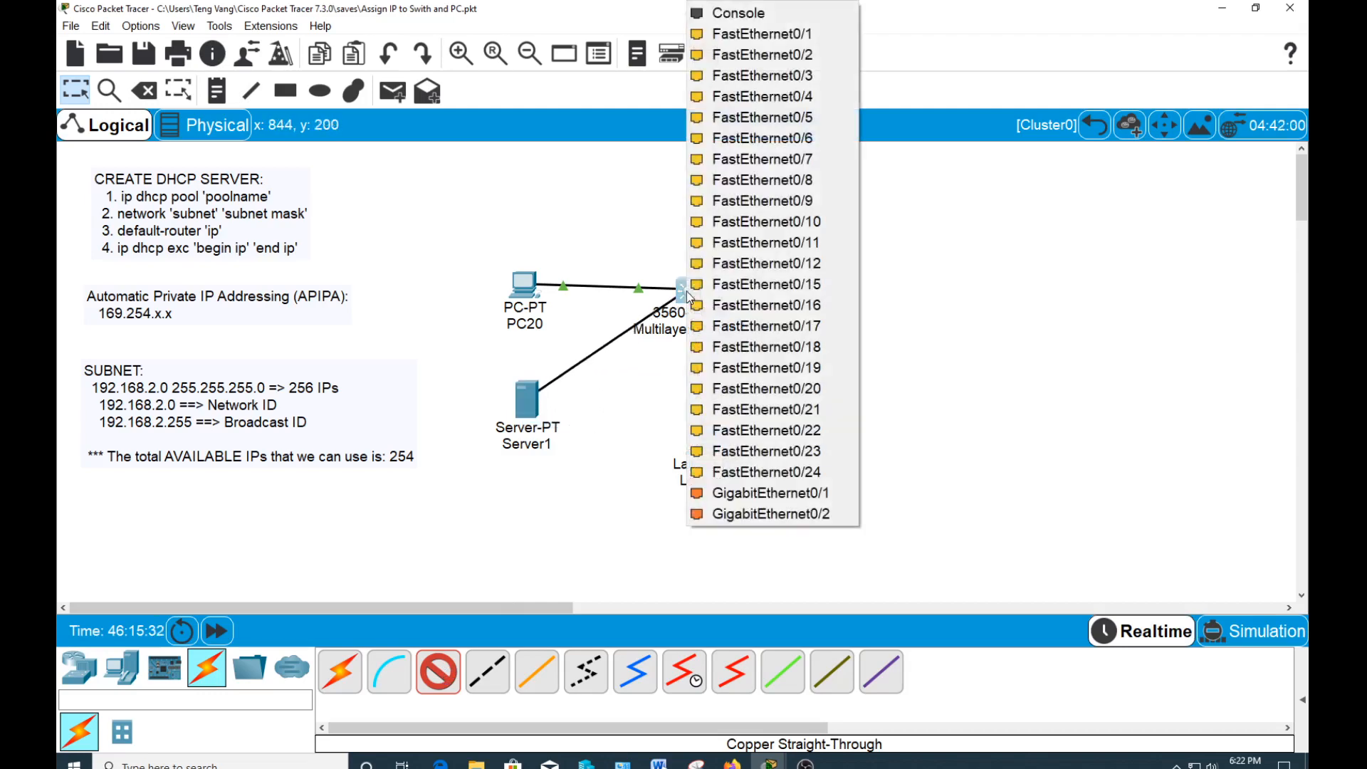
pyautogui.click(740, 318)
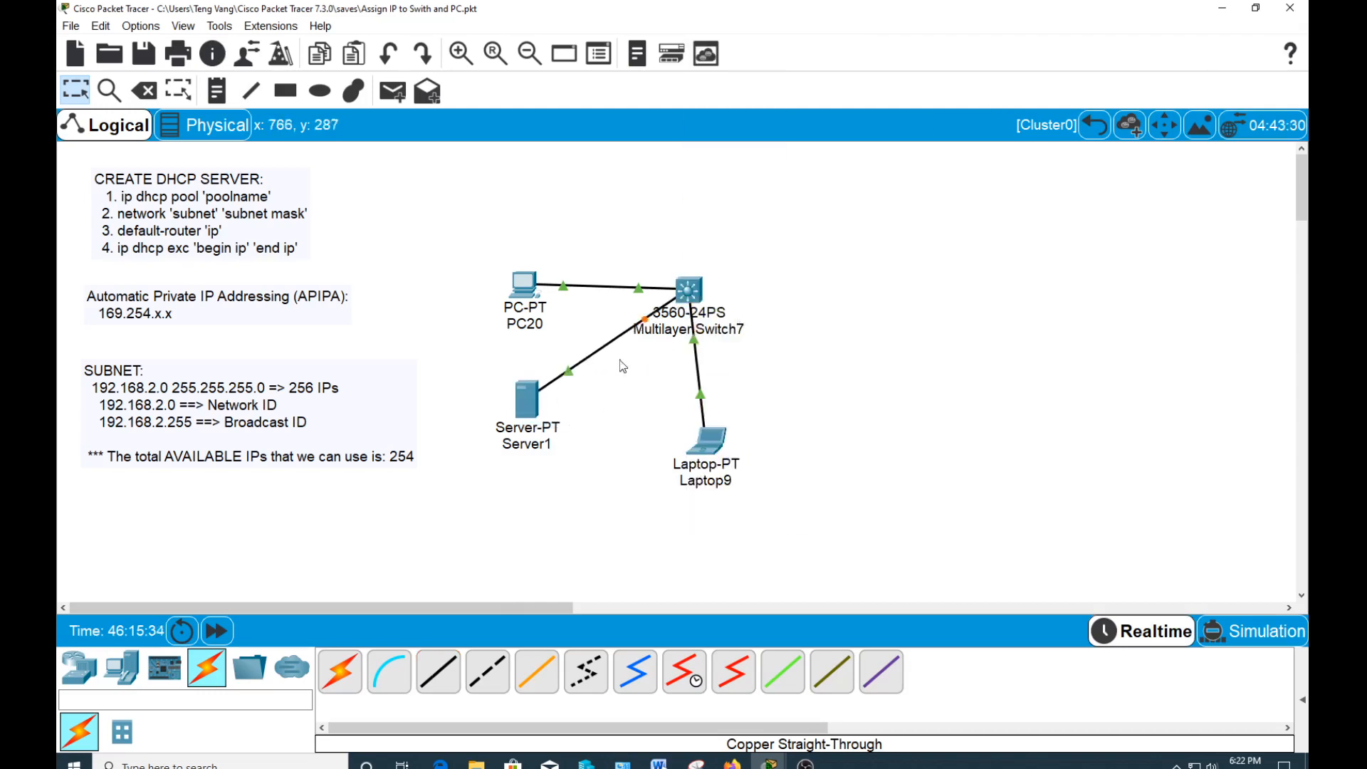
# Step: Review Server1's static IP address and set its default gateway to 192.168.2.1
pyautogui.click(526, 404)
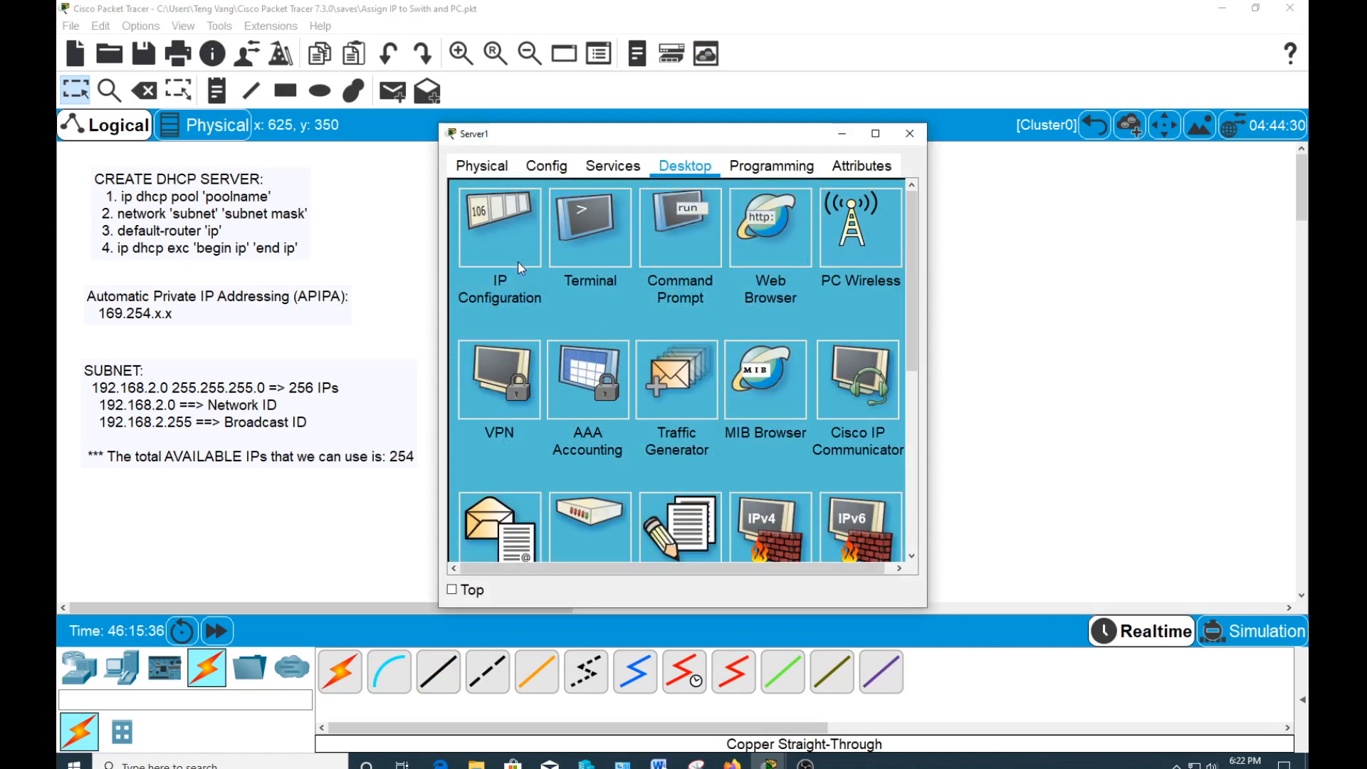
pyautogui.click(518, 262)
pyautogui.moveTo(618, 133); pyautogui.dragTo(862, 118)
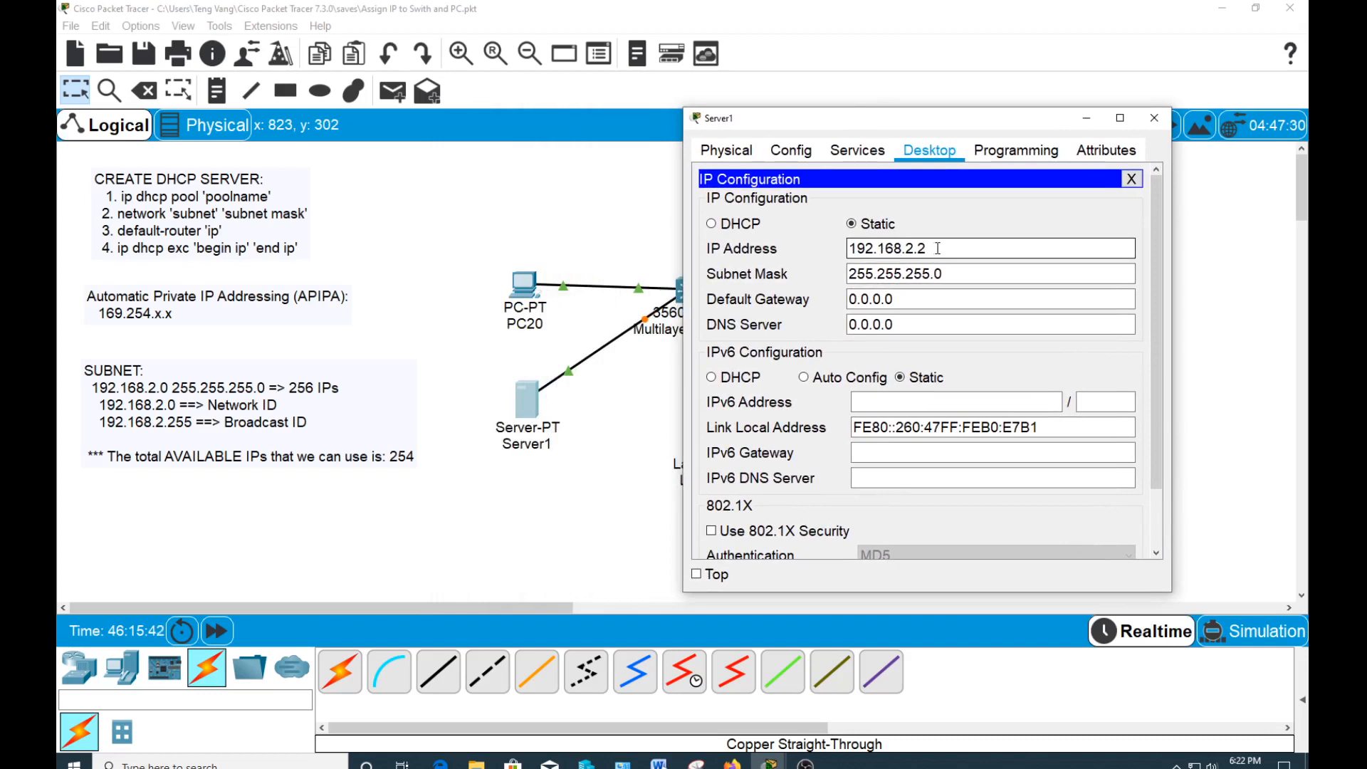
pyautogui.moveTo(907, 121); pyautogui.dragTo(955, 96)
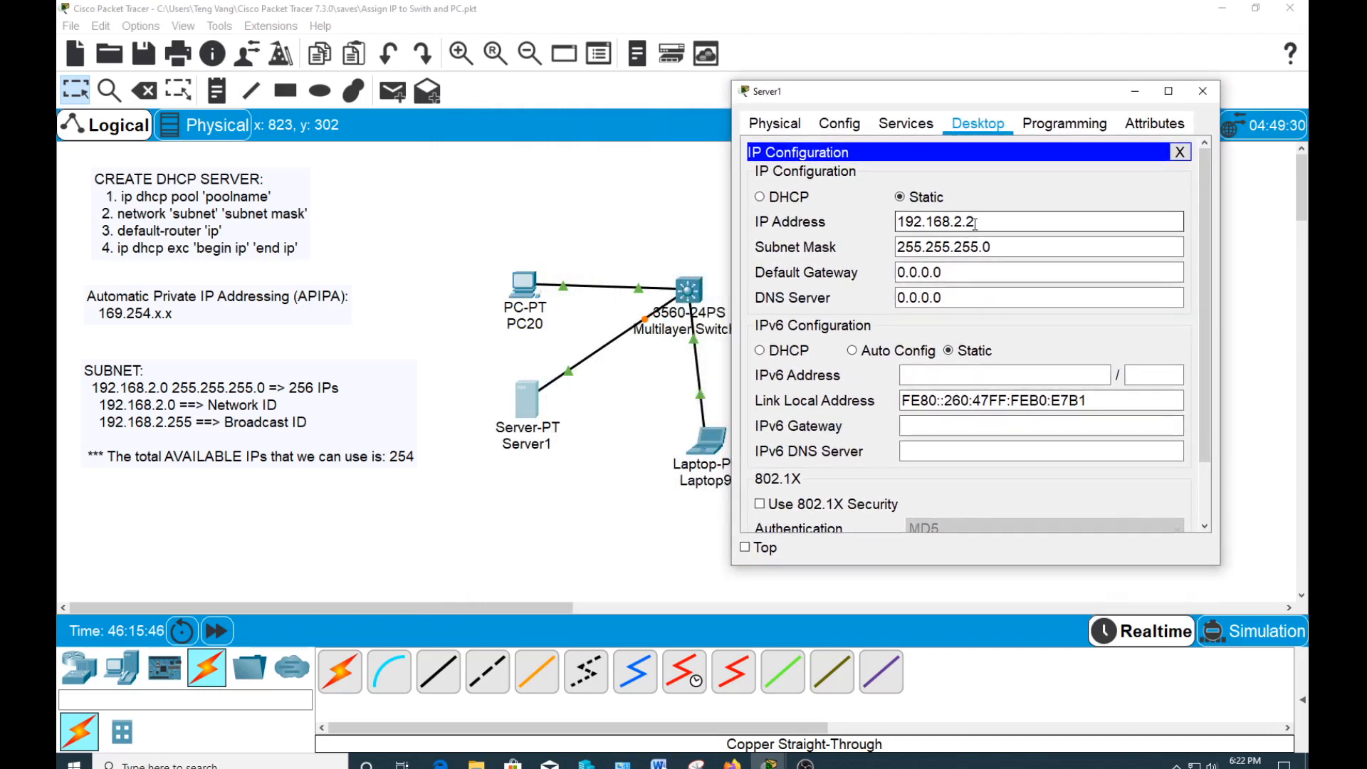
pyautogui.moveTo(975, 222); pyautogui.dragTo(966, 222)
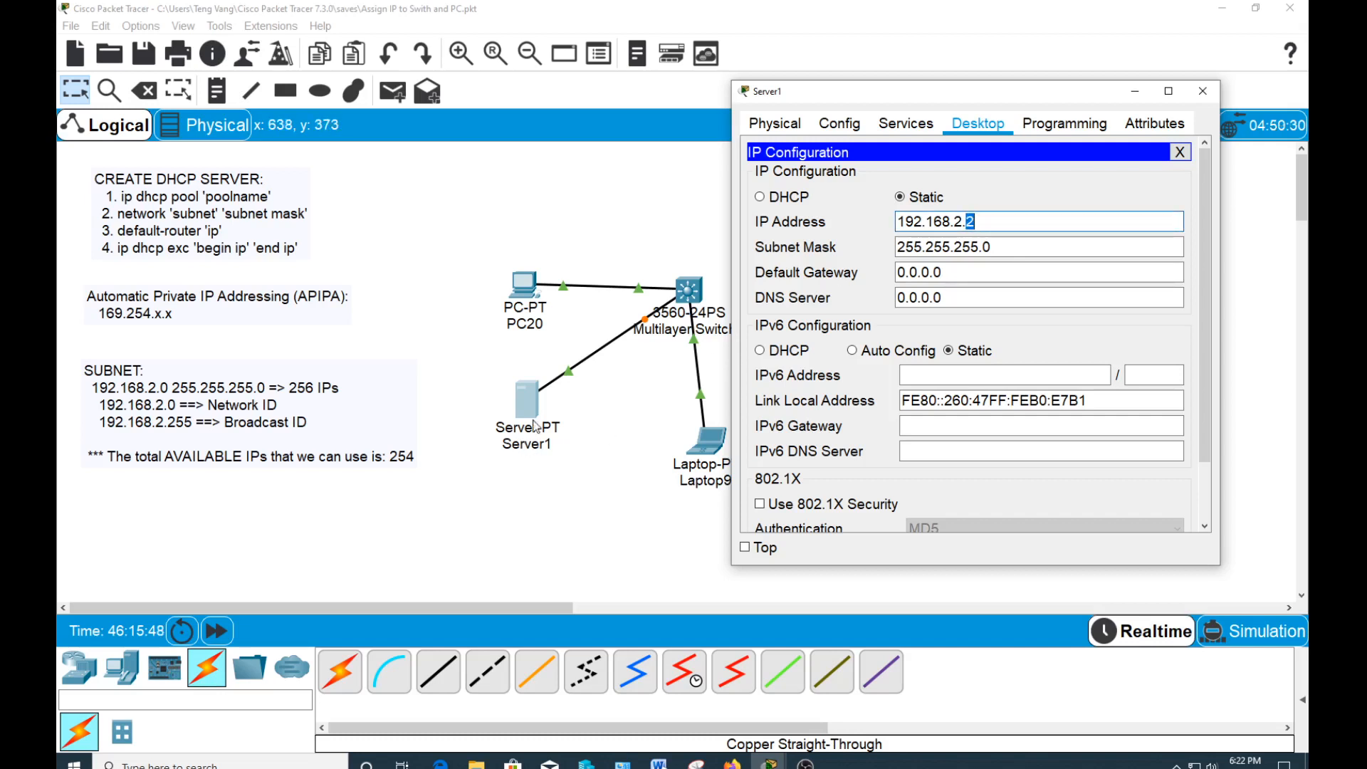
pyautogui.click(1059, 267)
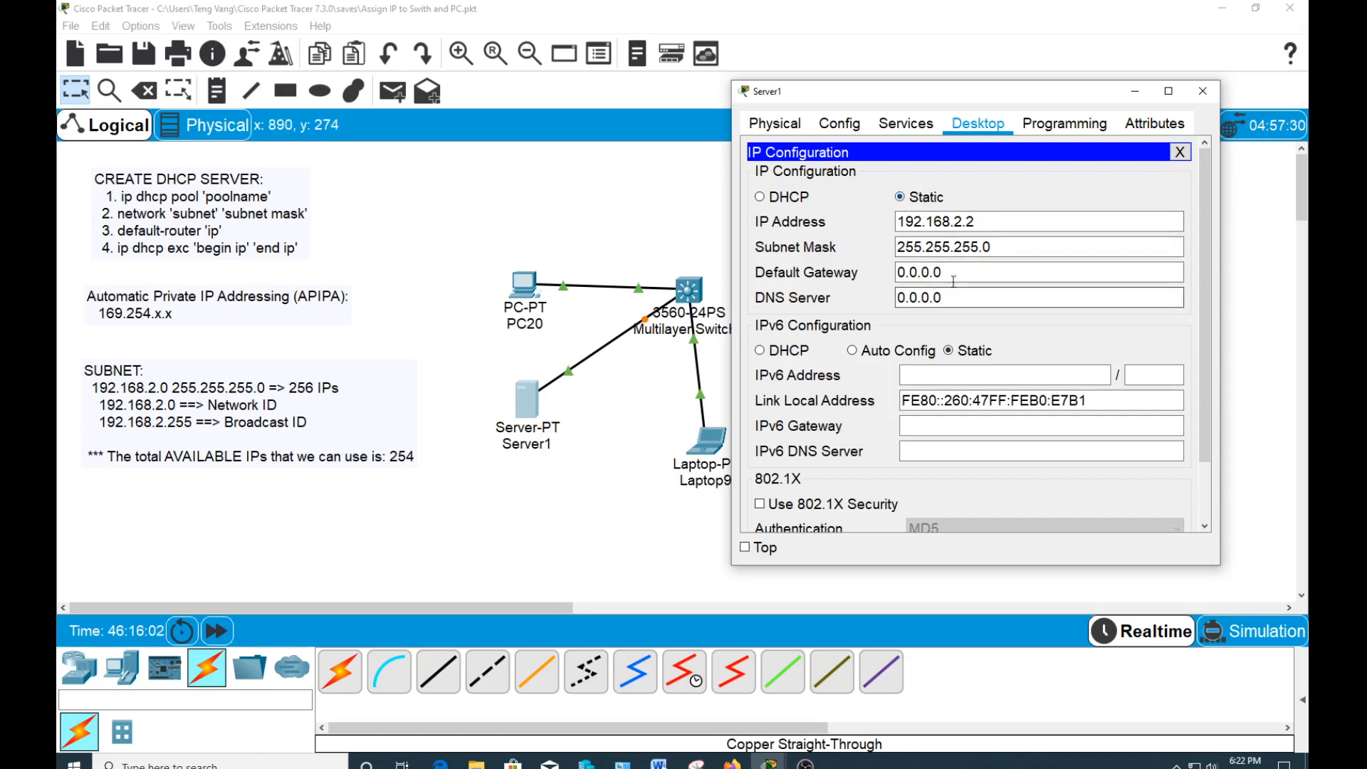
pyautogui.doubleClick(916, 273)
pyautogui.write('1')
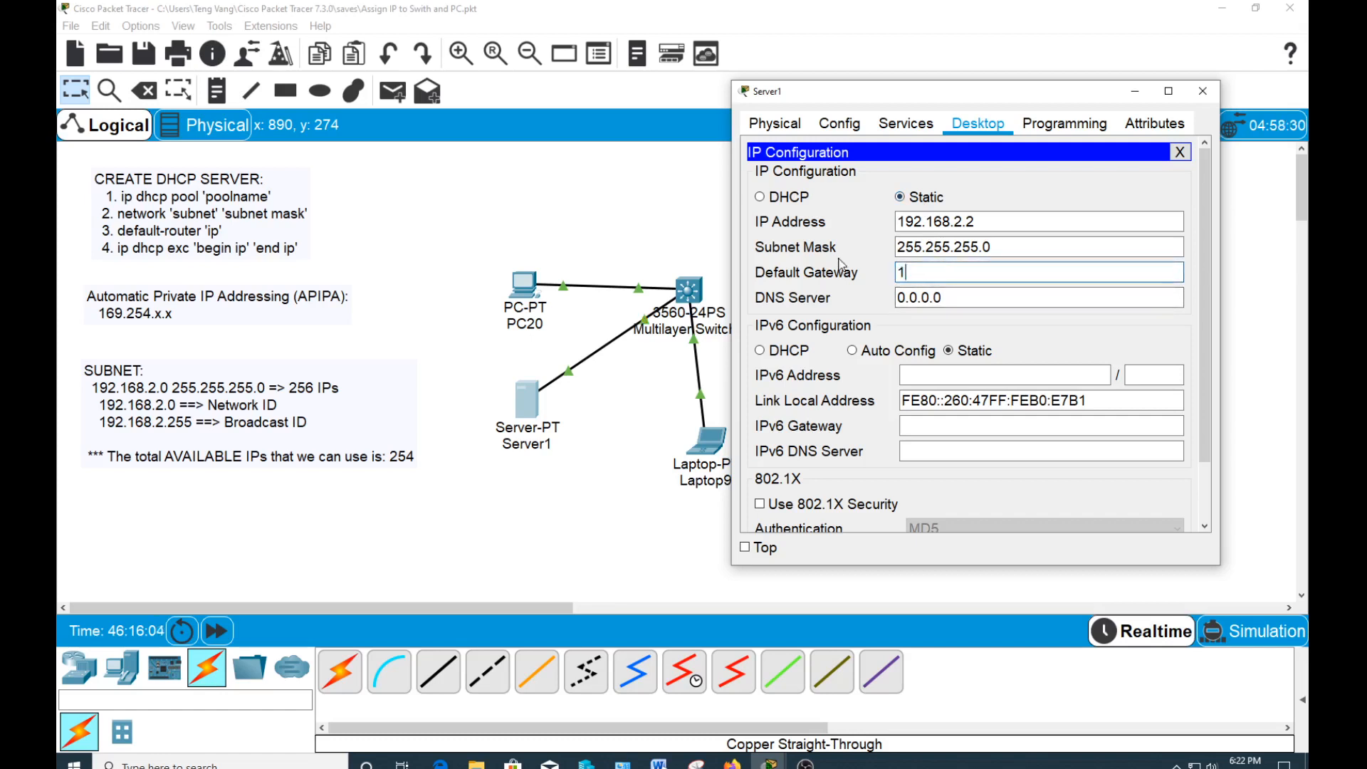
pyautogui.write('92.168.2.1')
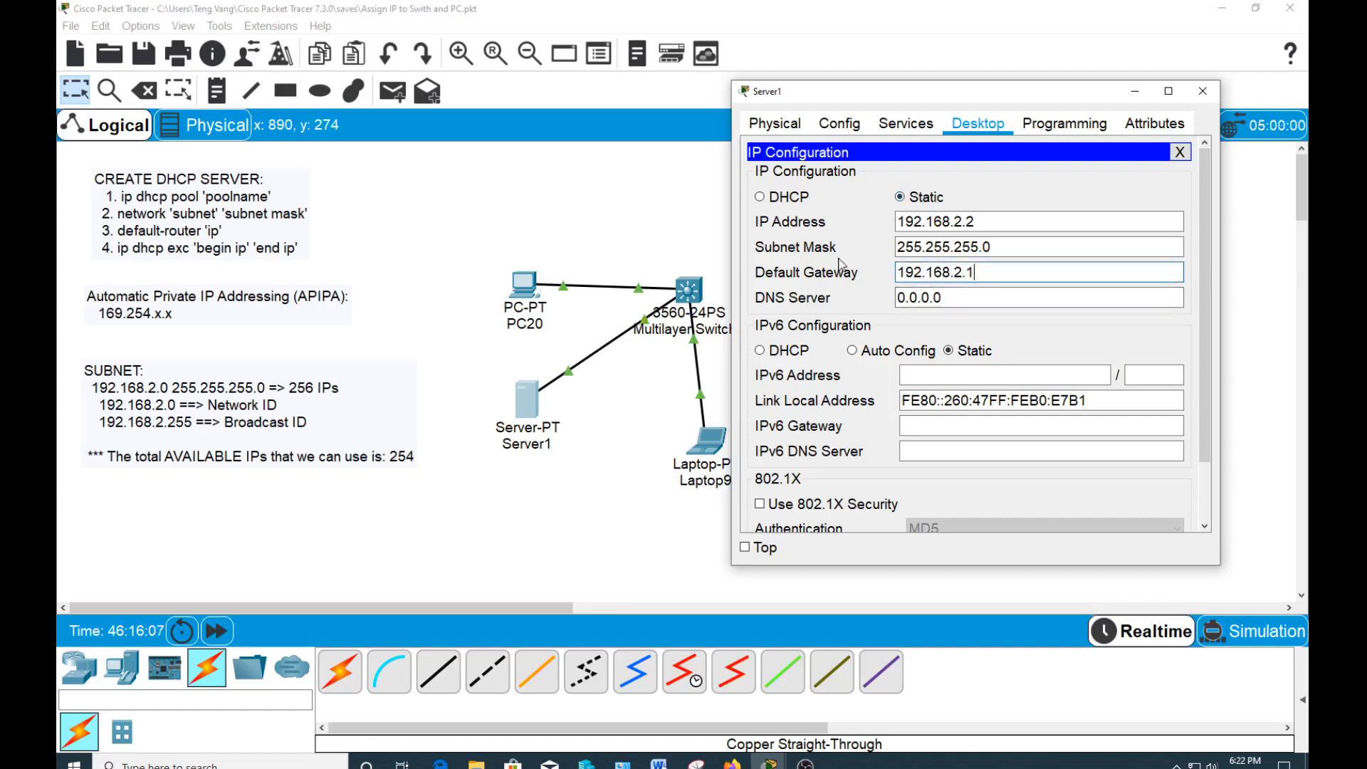
pyautogui.click(1203, 91)
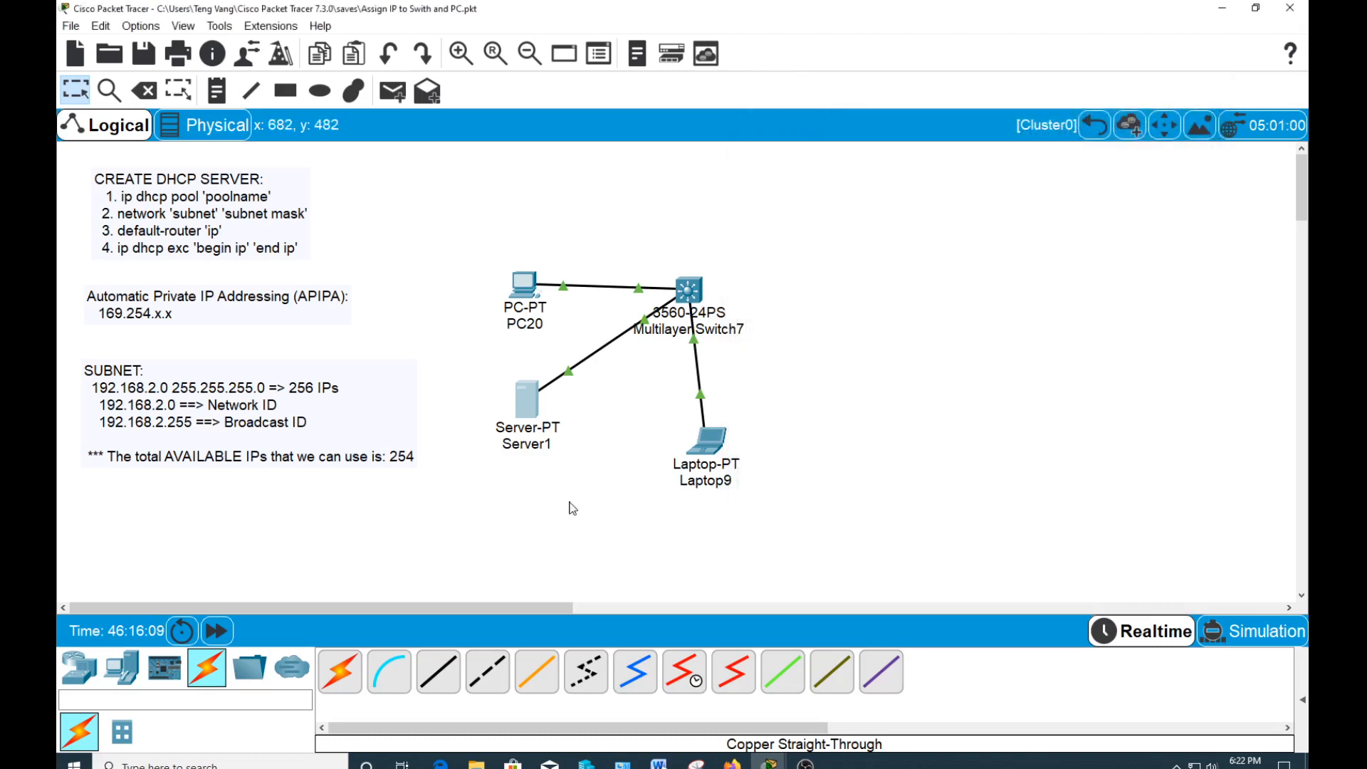
pyautogui.click(525, 285)
pyautogui.moveTo(669, 133); pyautogui.dragTo(996, 87)
pyautogui.click(1100, 205)
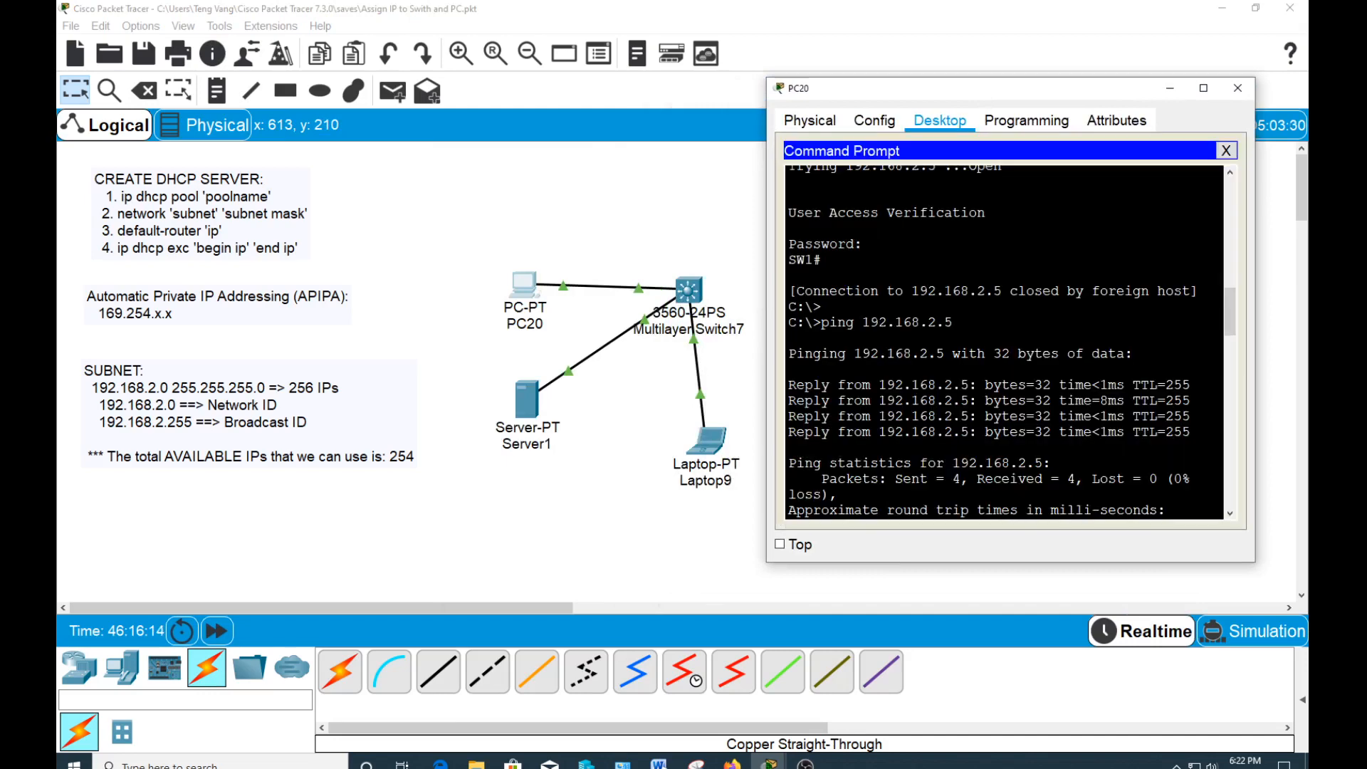
pyautogui.click(1237, 87)
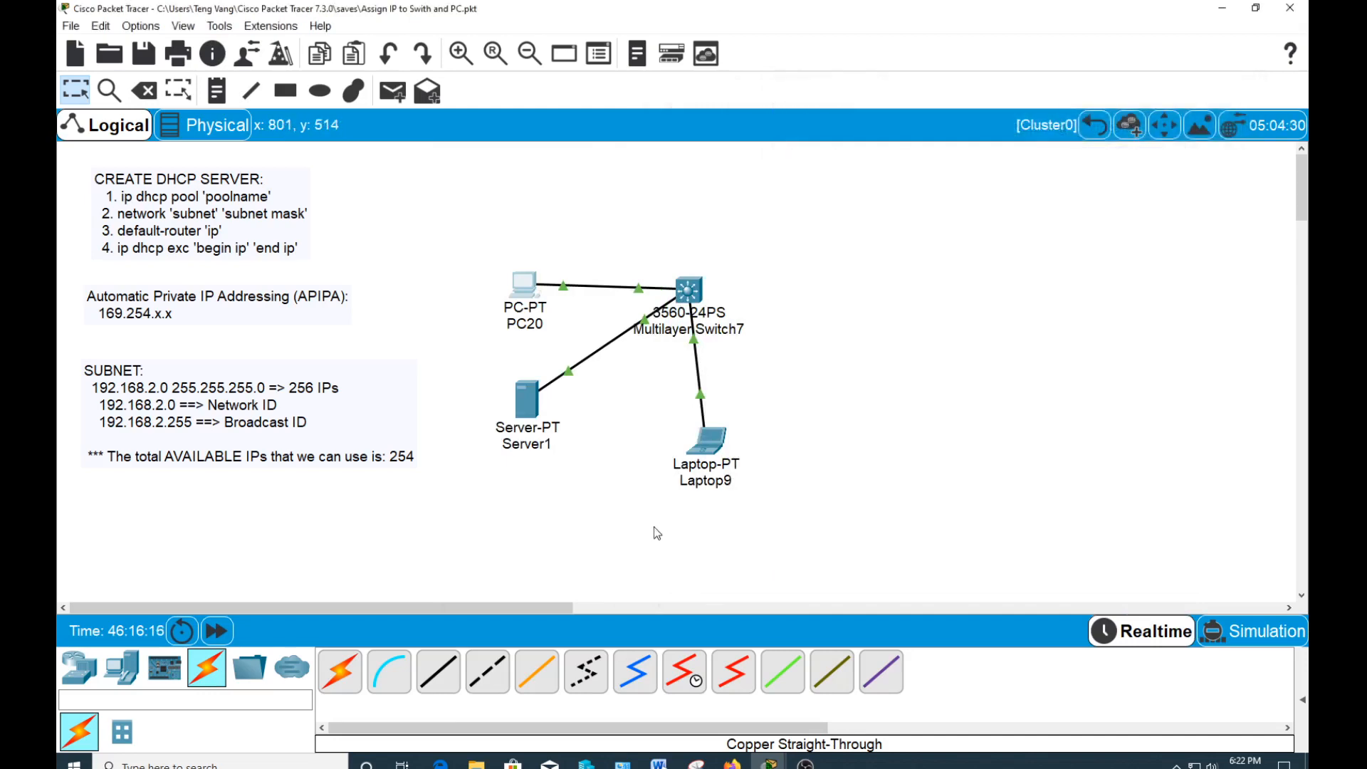
# Step: Open Laptop9's Command Prompt and ping Server1 at 192.168.2.2
pyautogui.click(714, 459)
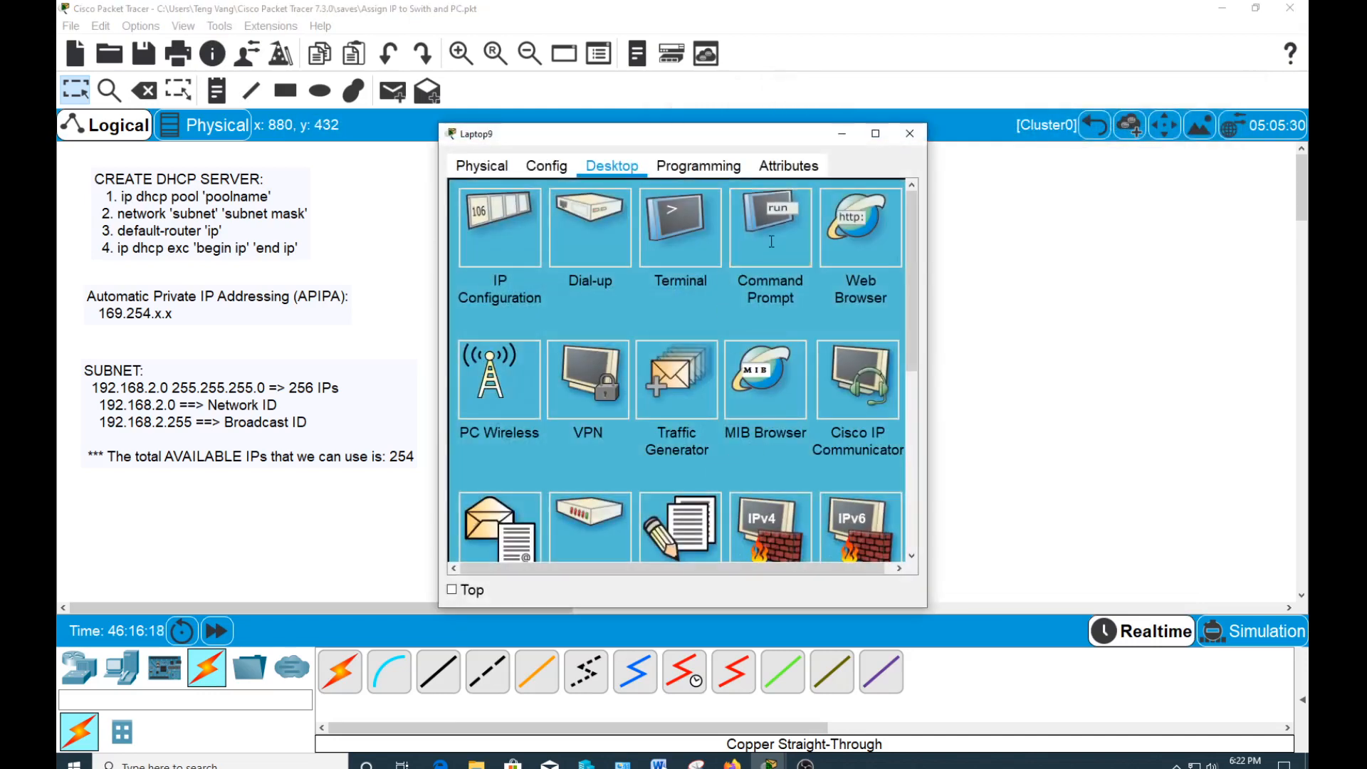
pyautogui.click(771, 241)
pyautogui.moveTo(603, 136); pyautogui.dragTo(917, 46)
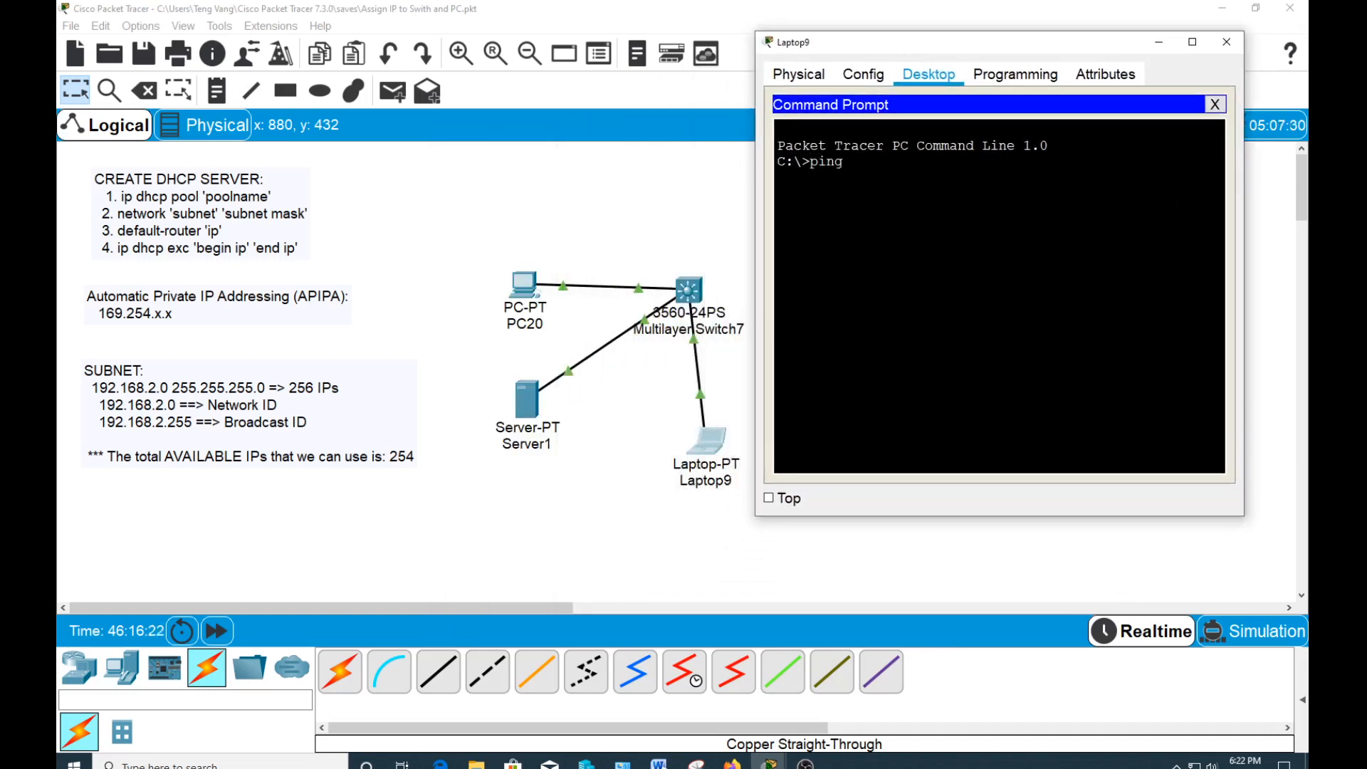
pyautogui.write('ping 192.168.2.2')
pyautogui.press('Return')
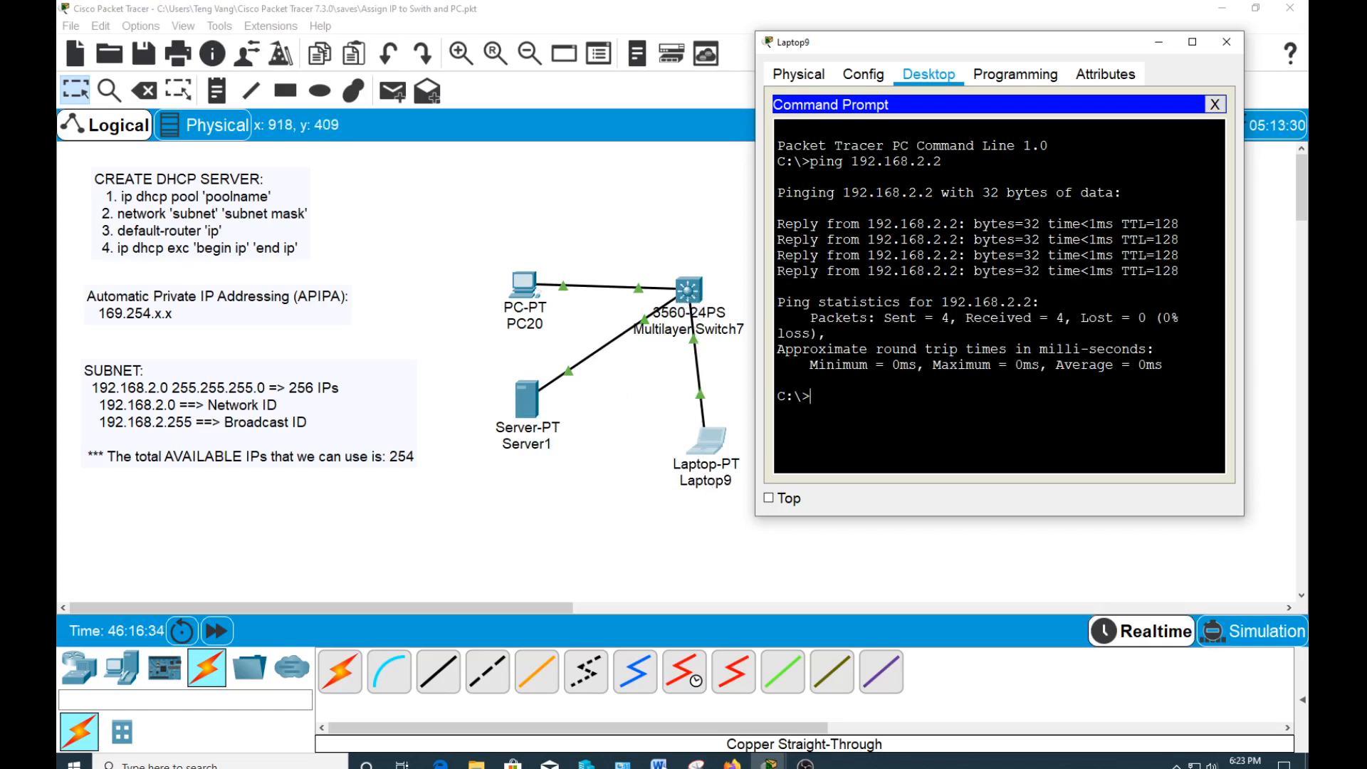
# Step: Ping PC20 at 192.168.2.21 from Laptop9, and close the laptop's window
pyautogui.press('Up')
pyautogui.write('21')
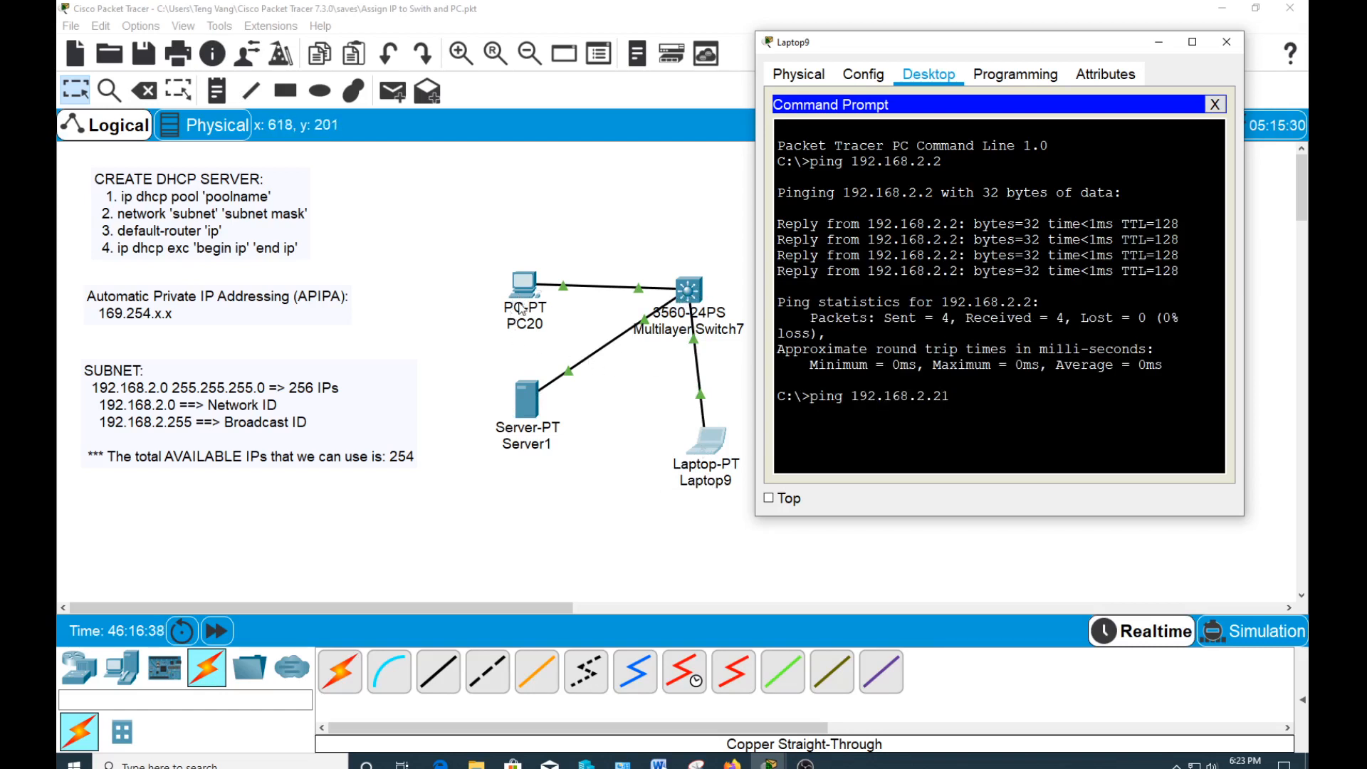
pyautogui.press('Return')
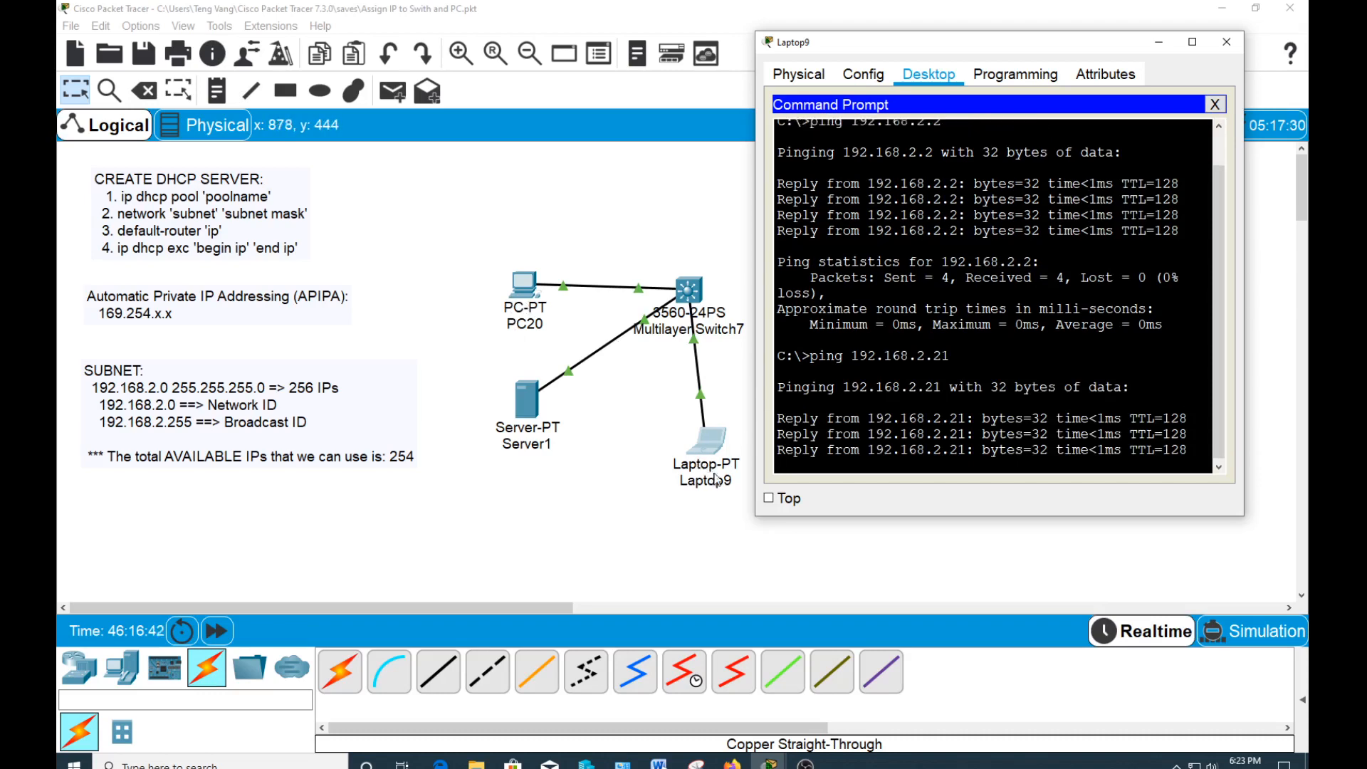
pyautogui.click(1225, 42)
pyautogui.click(805, 764)
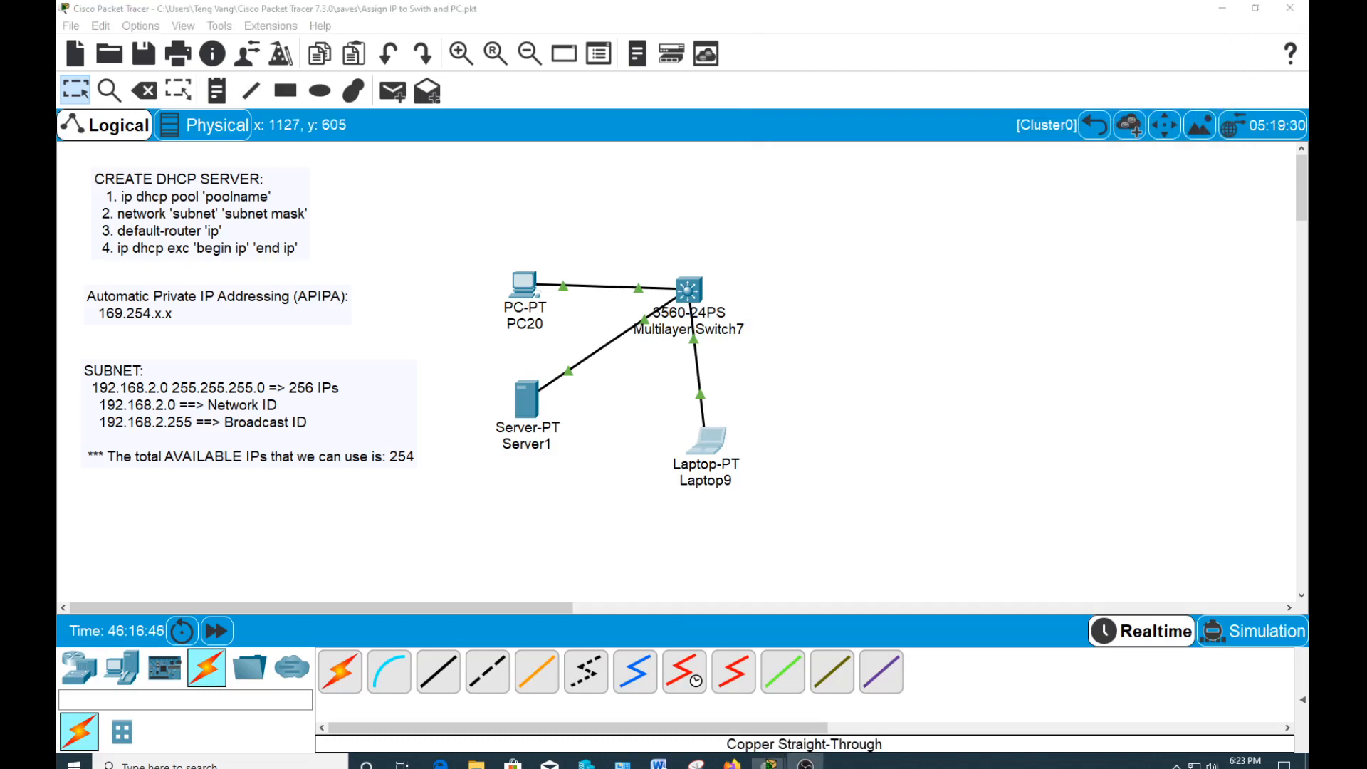